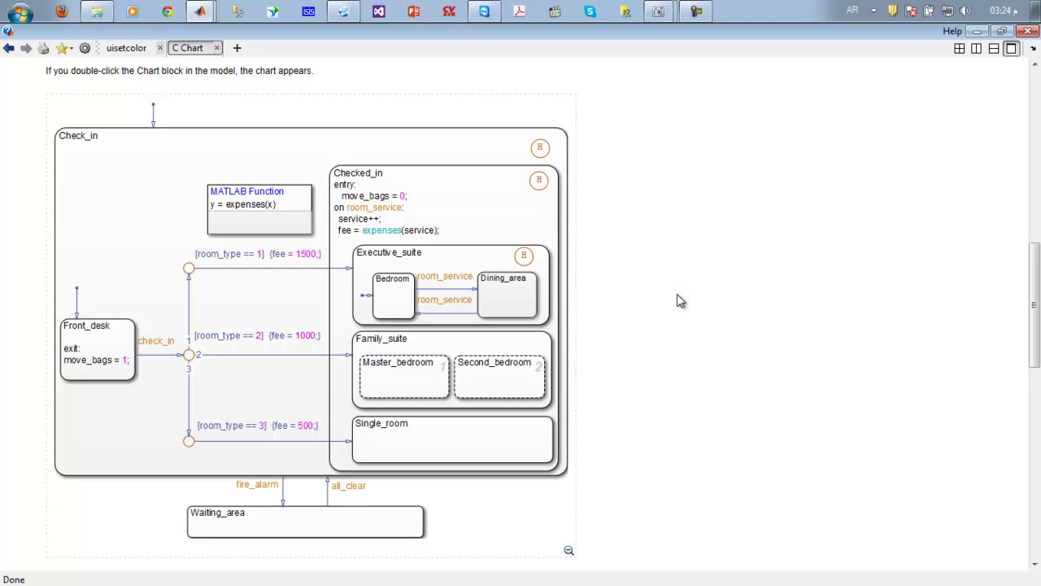
- Minimize the documentation window to return to the main MATLAB window
left_click(977, 31)
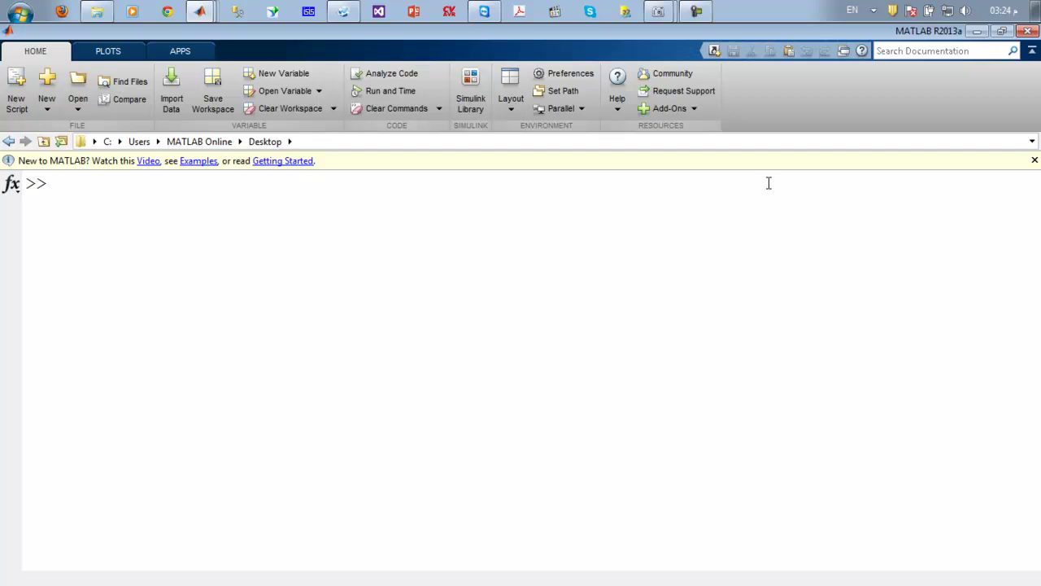
key("alt+shift")
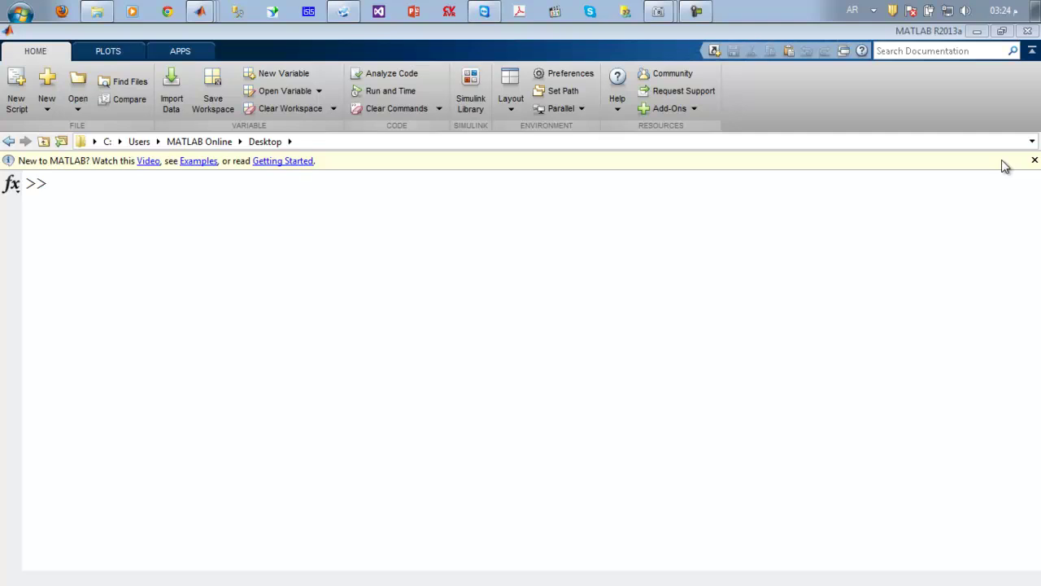
right_click(898, 162)
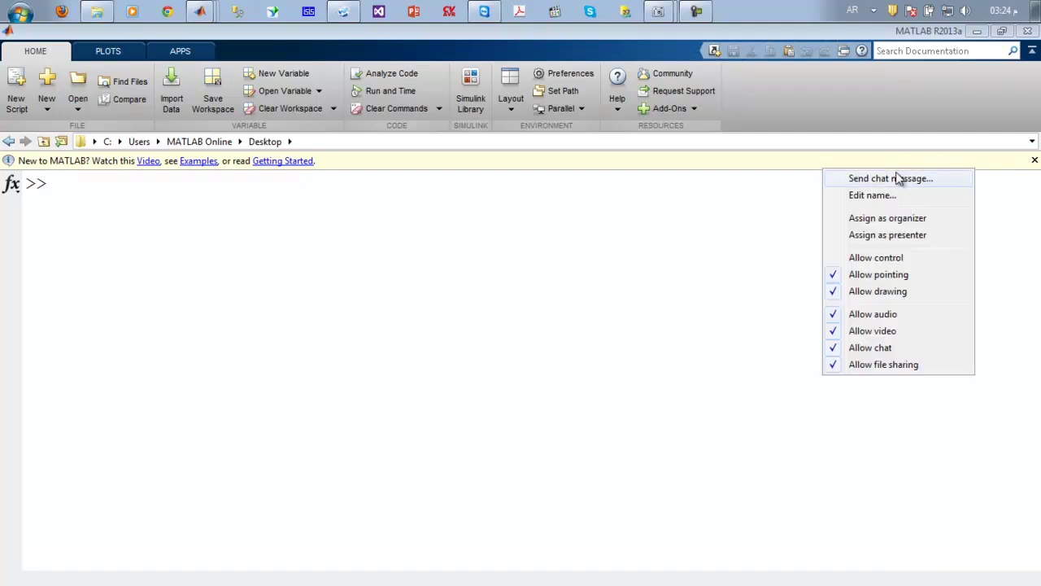
left_click(913, 276)
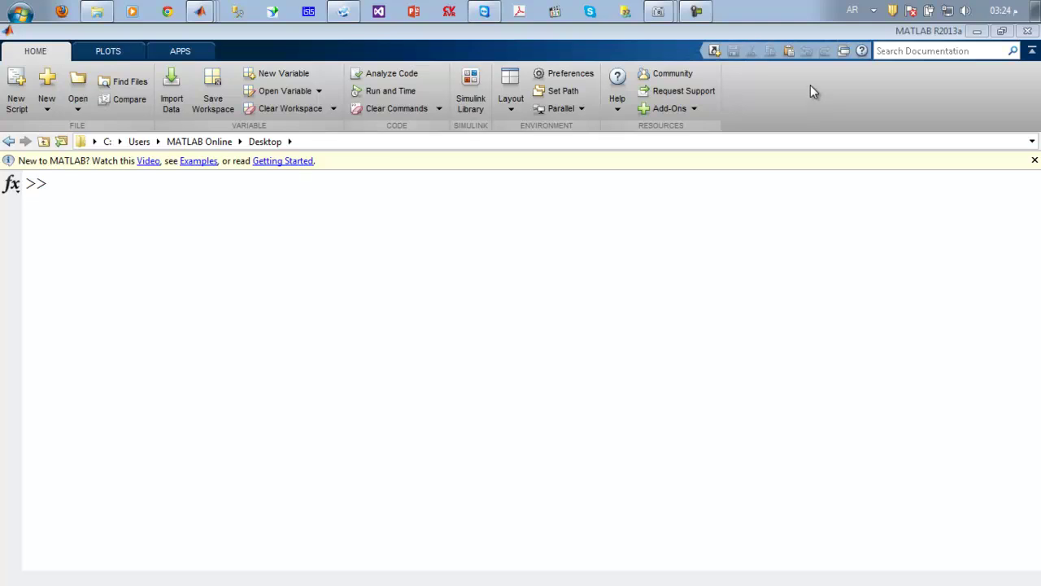
left_click(753, 202)
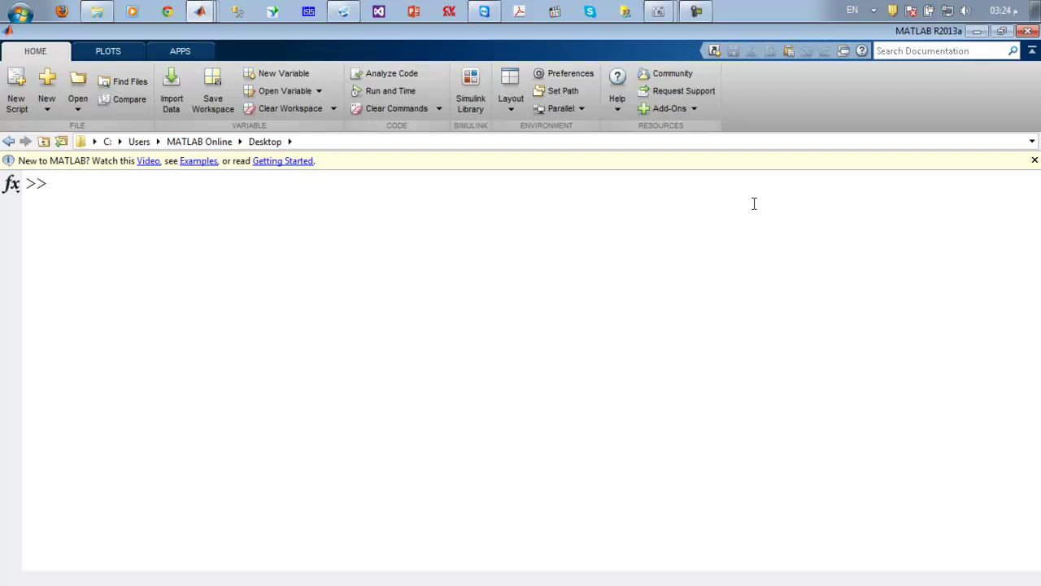
- Set the current folder to the D: drive
left_click(94, 142)
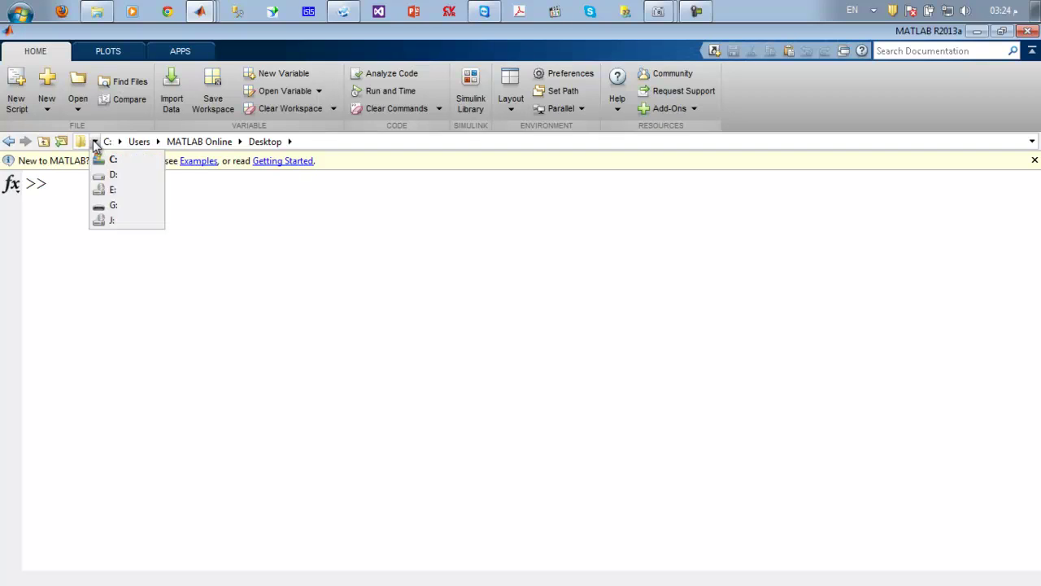
left_click(123, 176)
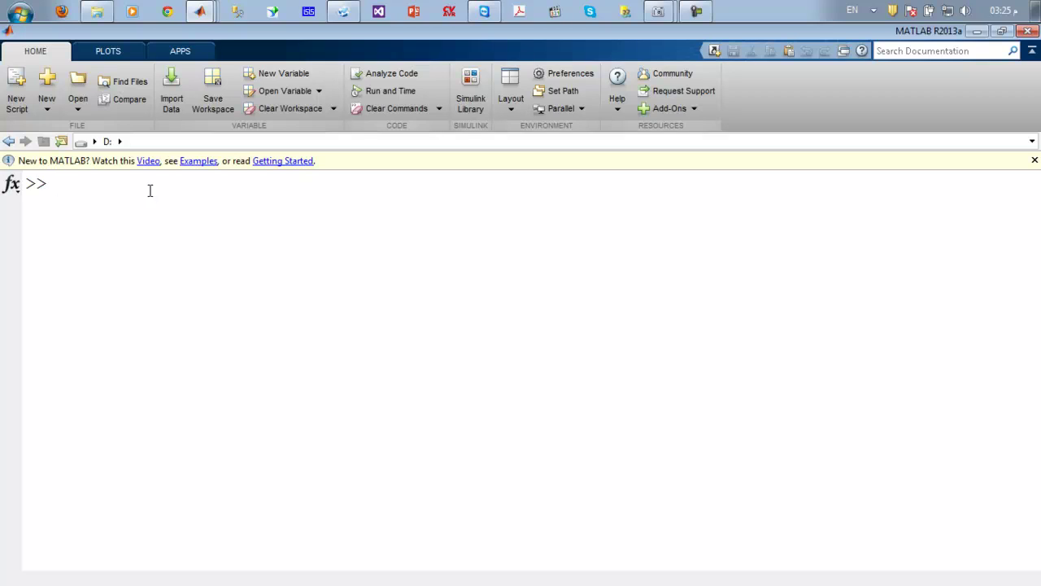
- Examine the categories of available apps in the full apps gallery, from Favorites down to Simulation Graphics and Reporting
left_click(182, 58)
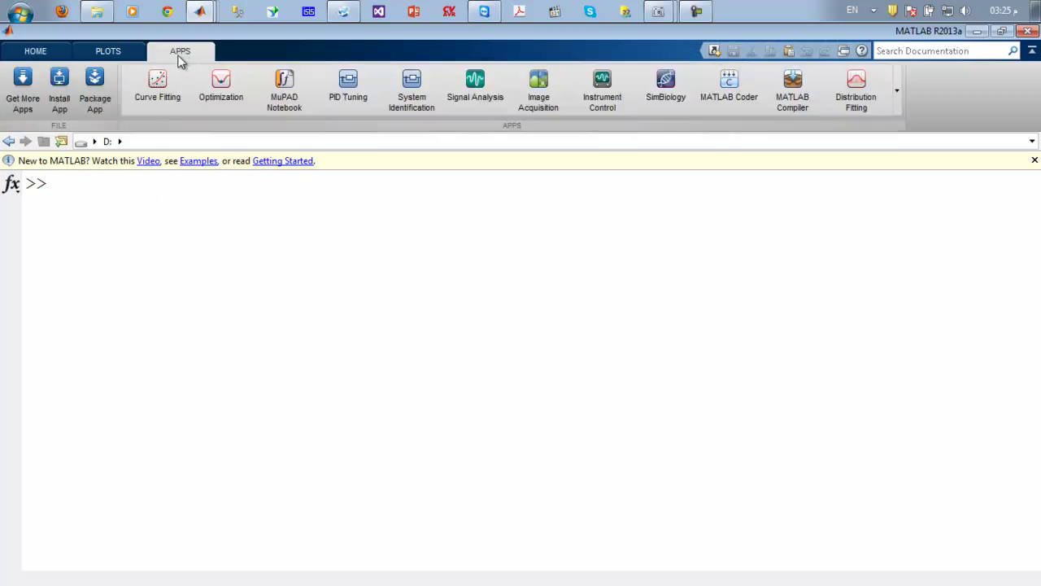
left_click(898, 92)
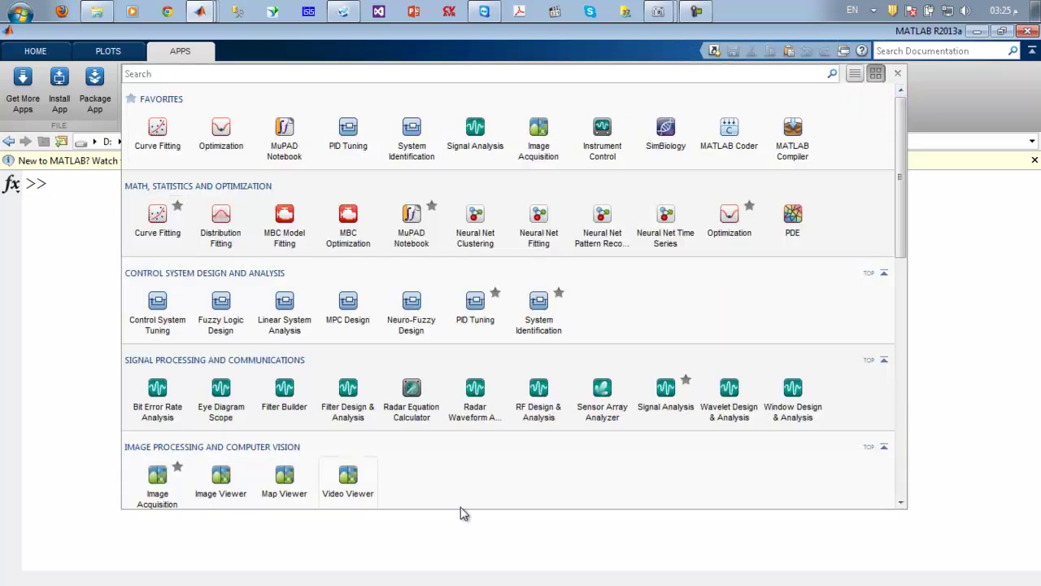
scroll(636, 286, "down", 5)
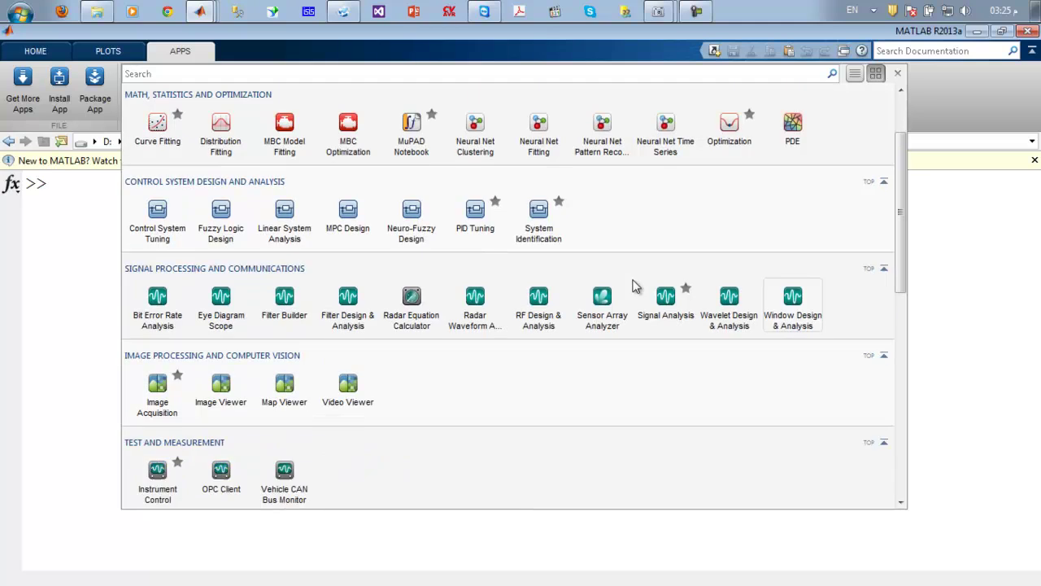
scroll(637, 286, "down", 8)
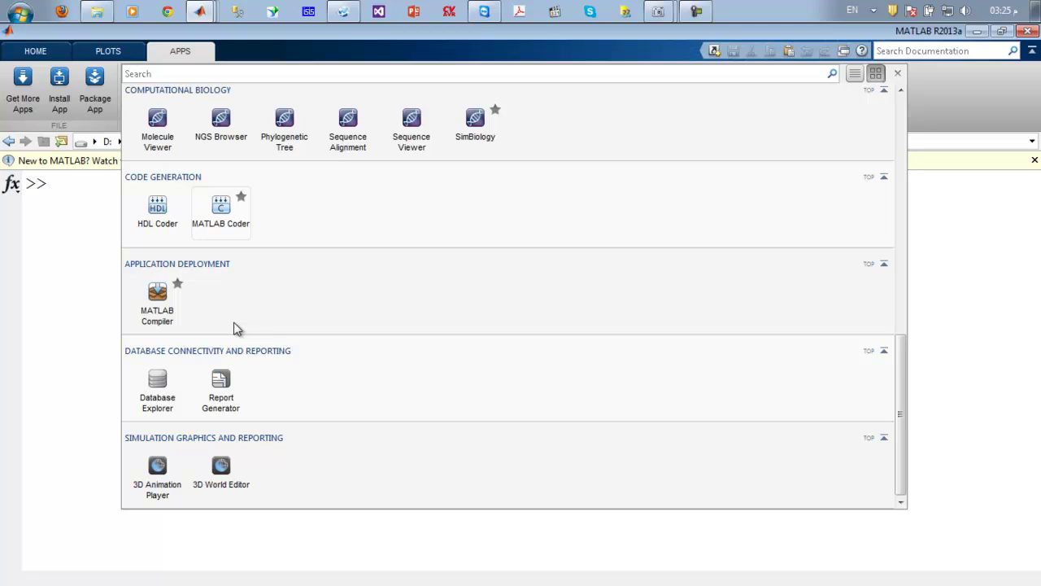
scroll(234, 328, "up", 12)
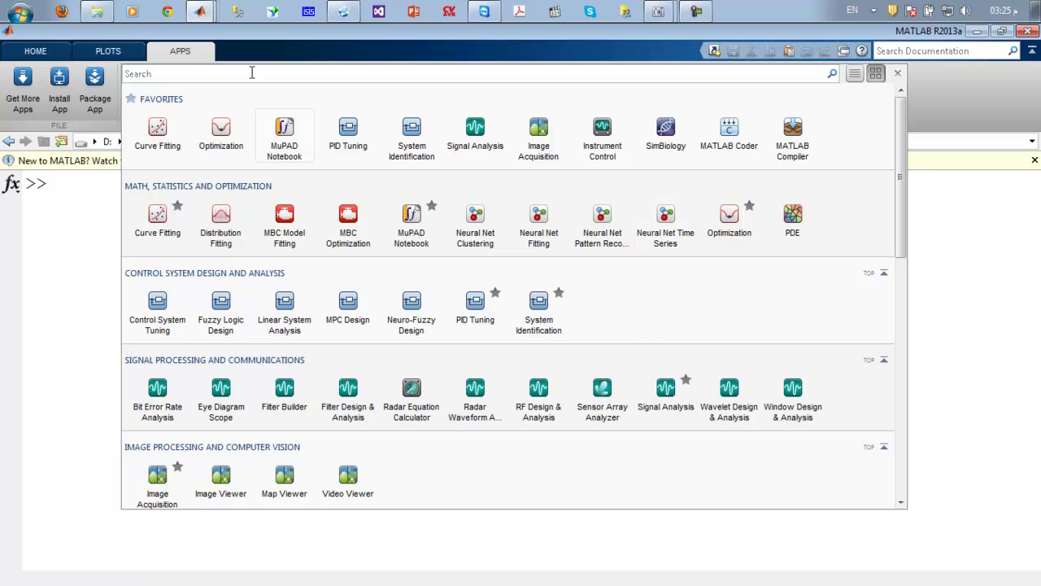
left_click(165, 54)
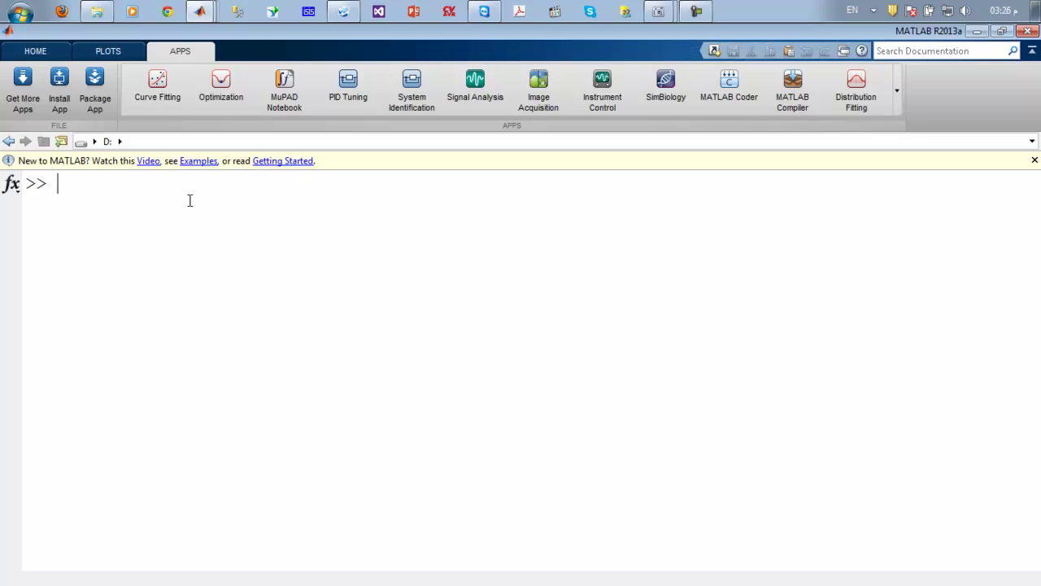
- Start packaging a new app and maximize the Package App window
left_click(96, 97)
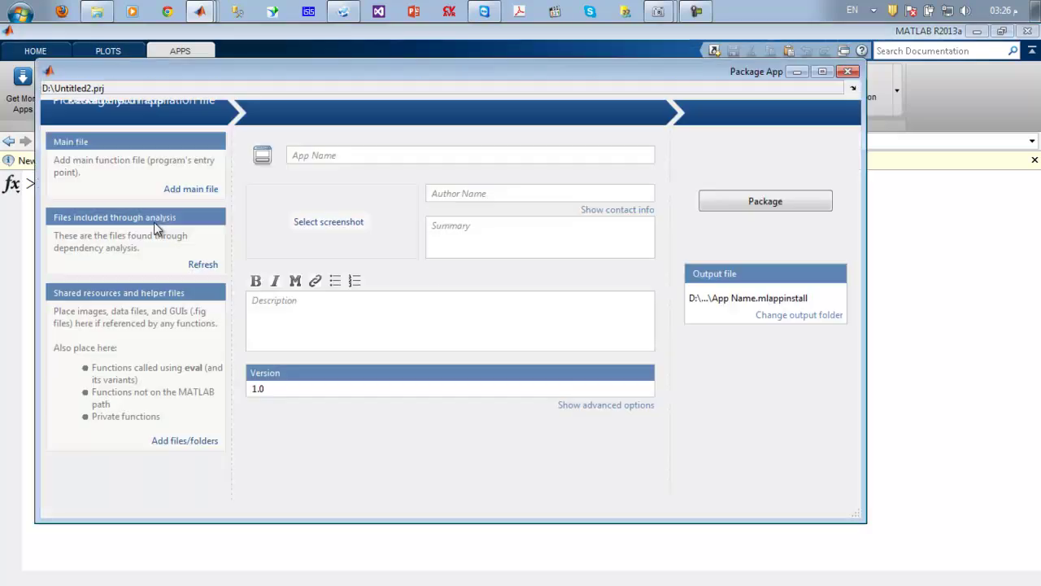
left_click(816, 73)
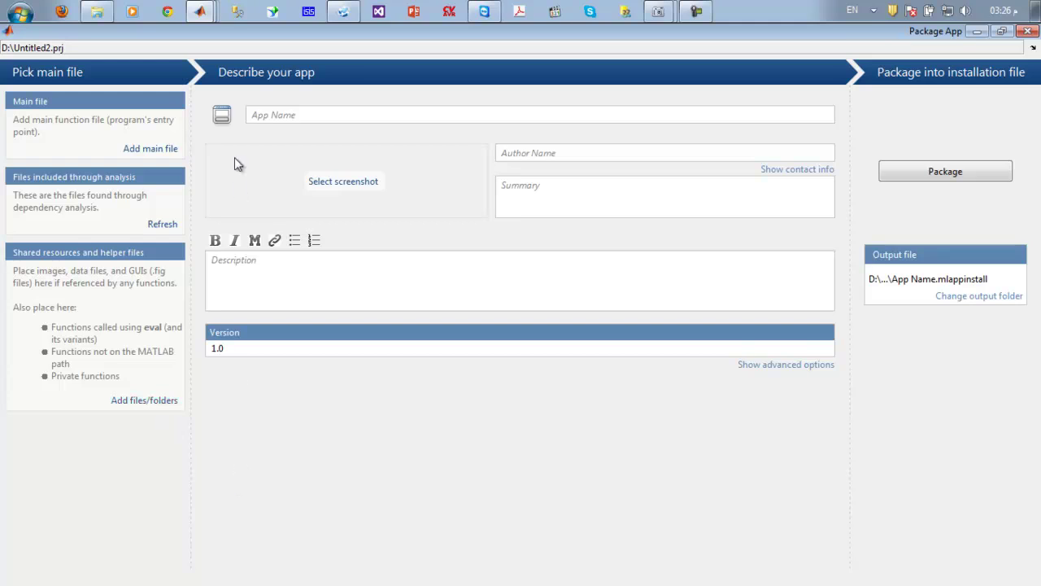
- Go over the app's name, author, summary, description and version fields without entering anything
left_click(276, 120)
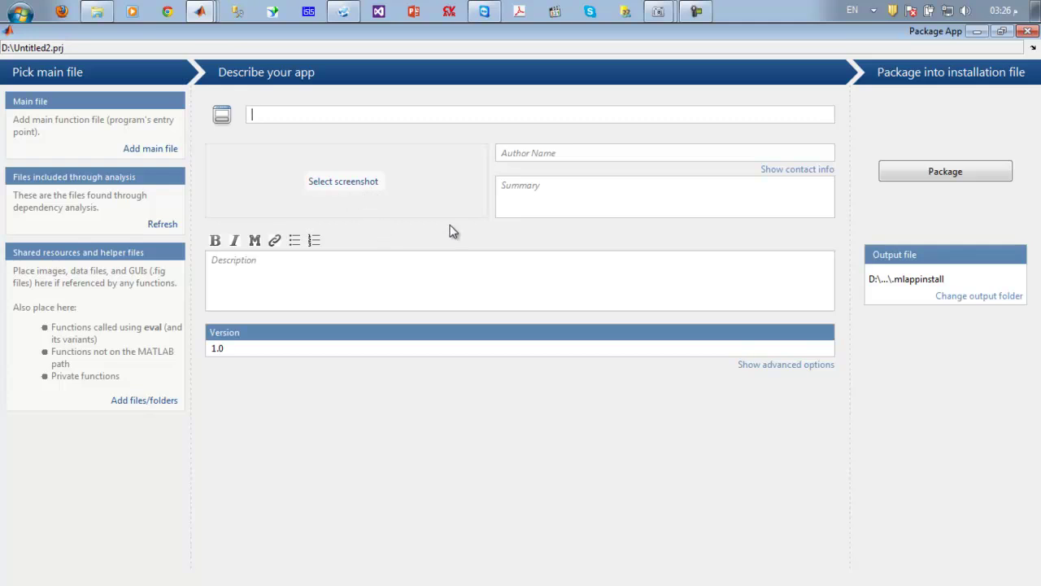
left_click(568, 152)
left_click(560, 200)
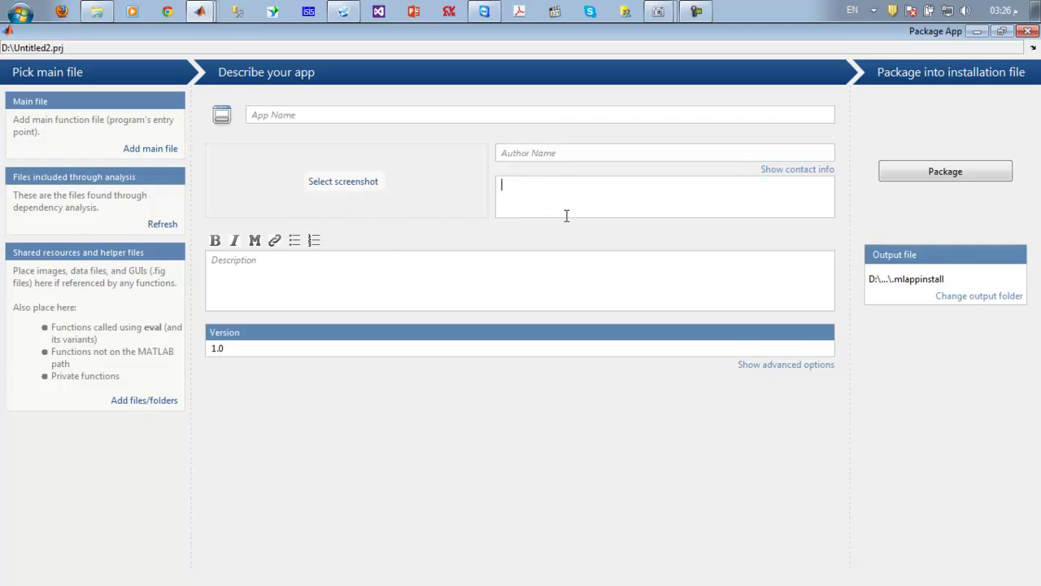
left_click(485, 290)
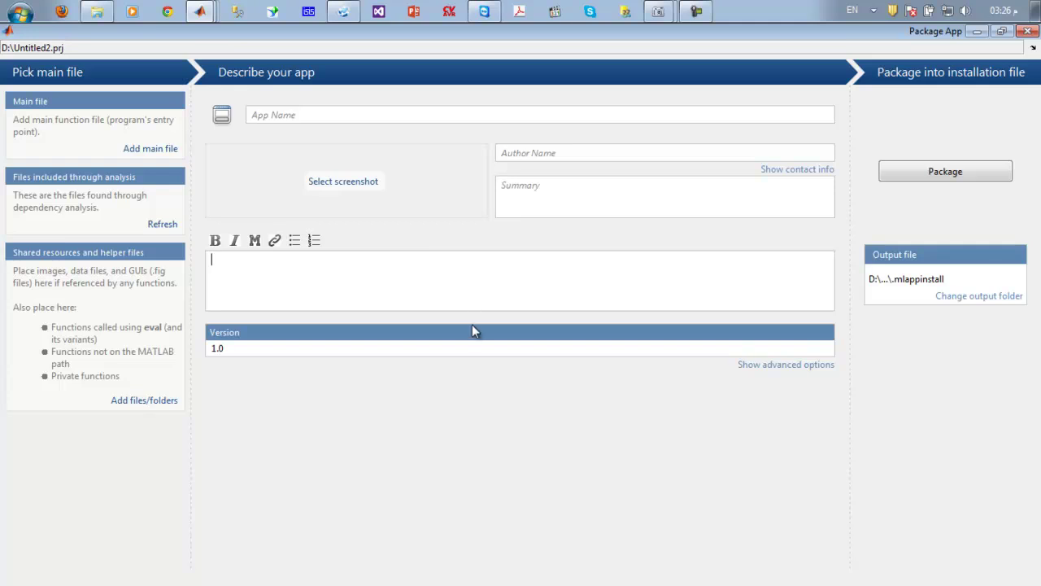
left_click(346, 347)
left_click_drag(346, 348, 188, 318)
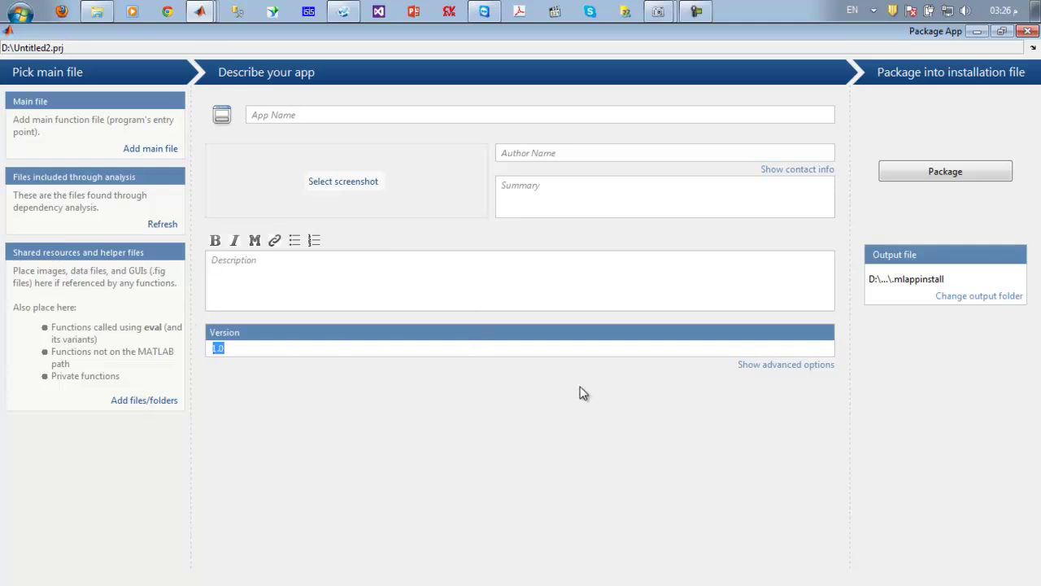
left_click(570, 351)
- Add conv.m from the Desktop as the app's main file
left_click(150, 149)
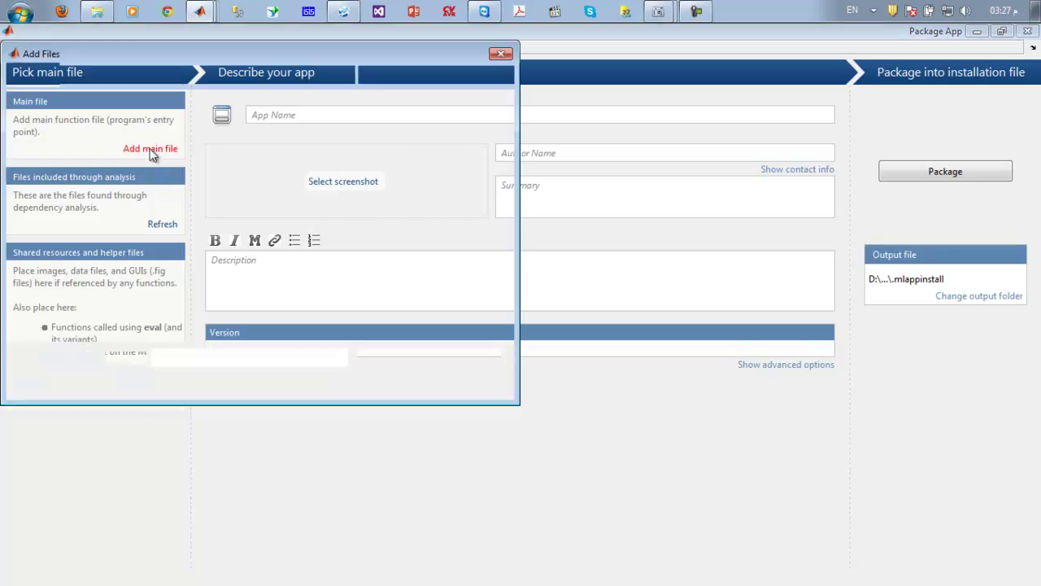
left_click(59, 121)
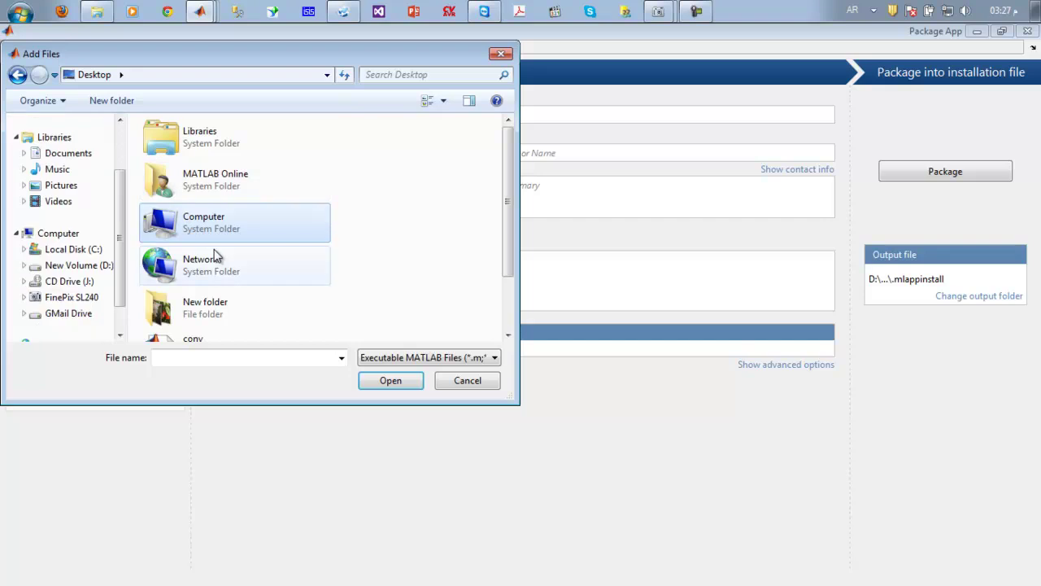
scroll(214, 248, "down", 3)
double_click(212, 277)
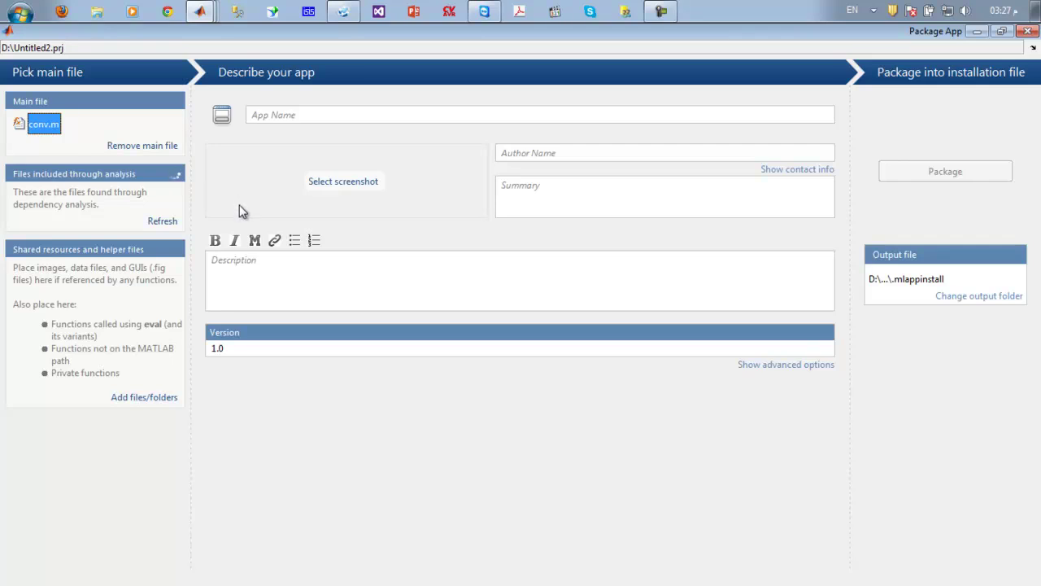
left_click(1036, 92)
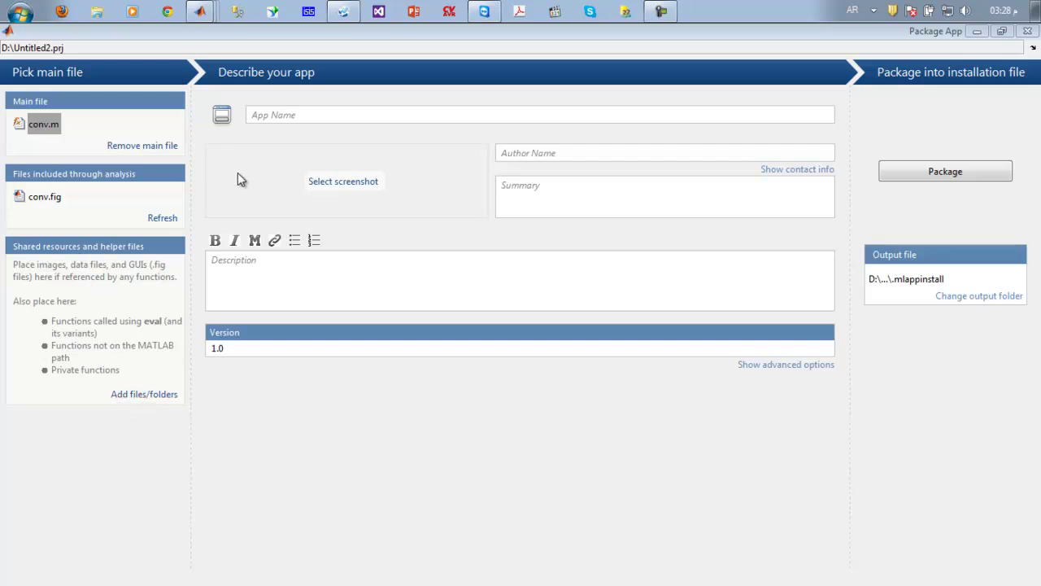
- Try to name the app Conv, declining to overwrite the existing project of that name
left_click(292, 115)
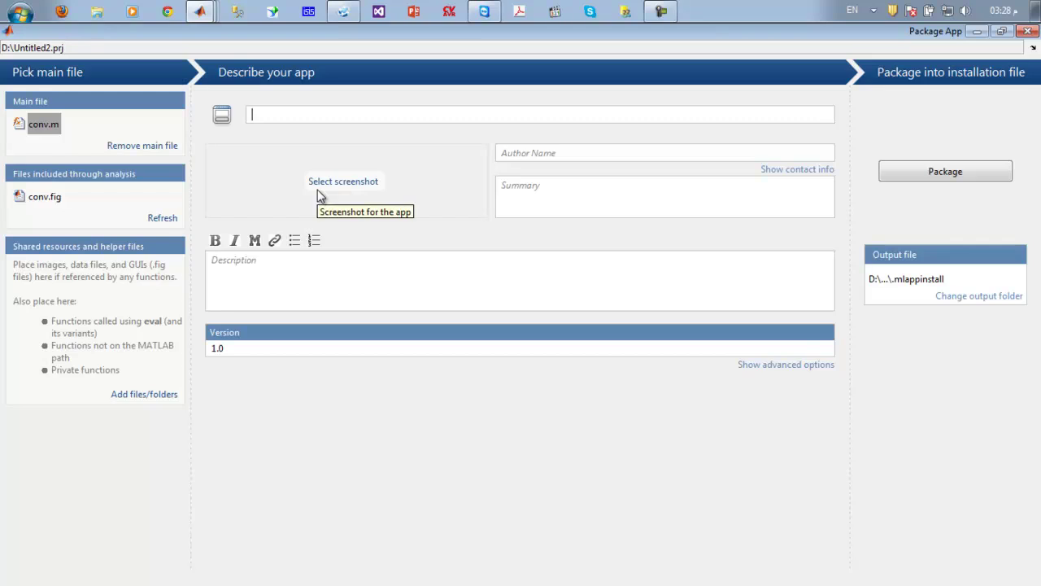
type("Conv")
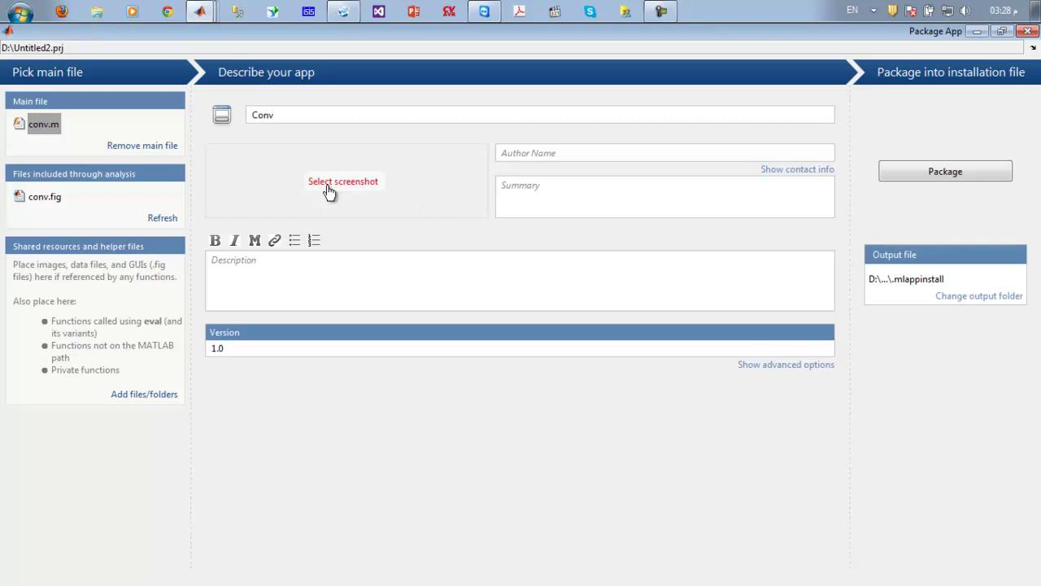
left_click(548, 200)
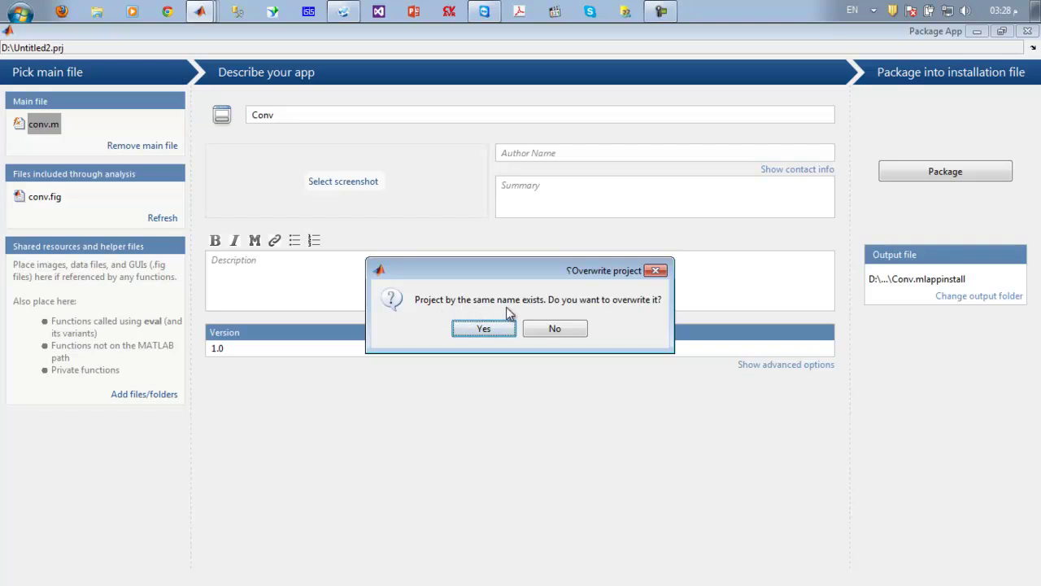
left_click(552, 333)
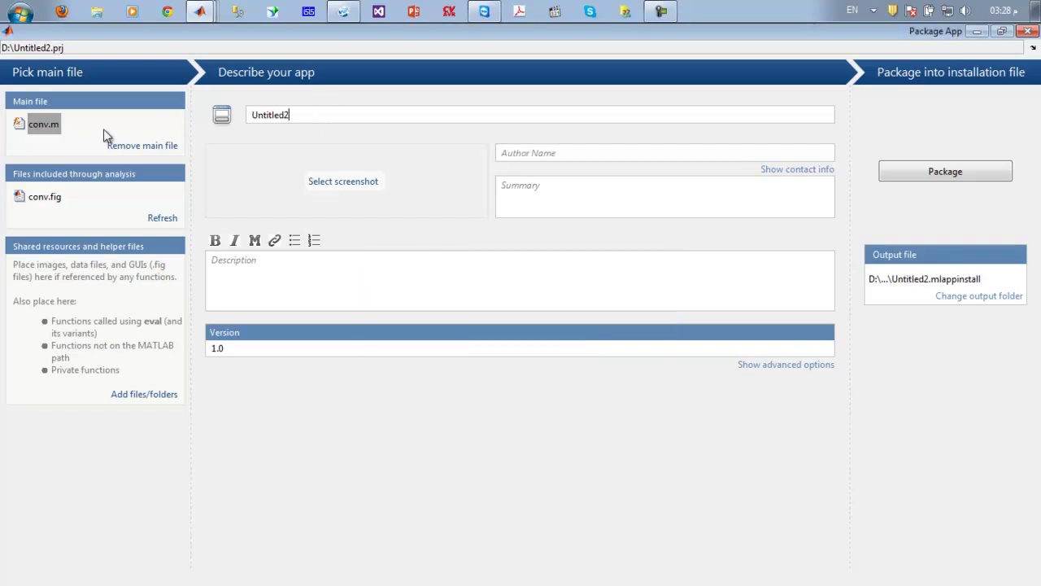
- Name the app Converter
left_click_drag(290, 115, 173, 118)
type("Convers")
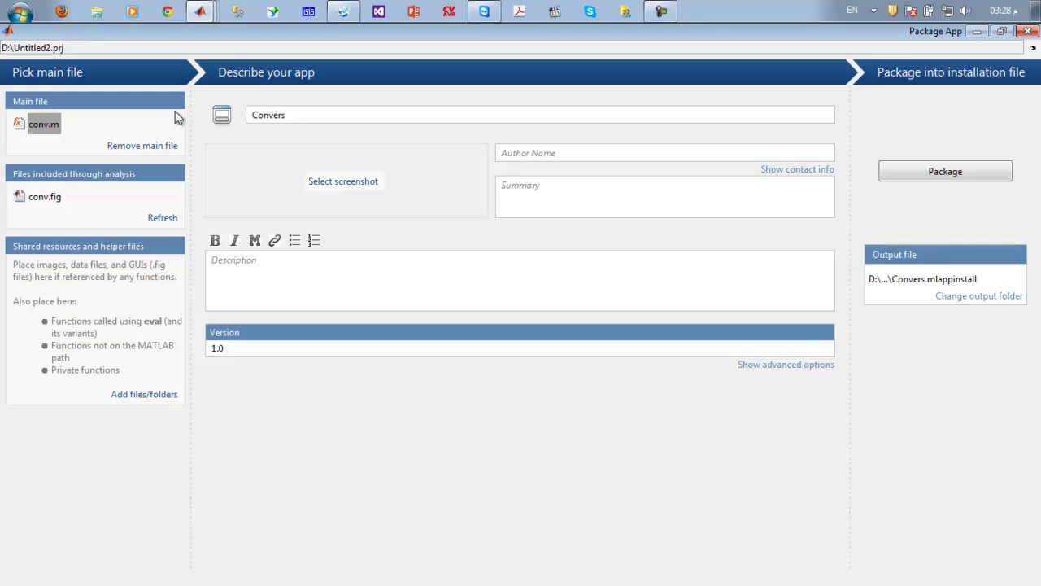
key("BackSpace")
type("ter")
- Enter "Graphical user interface online course" as the app's author name
left_click(559, 156)
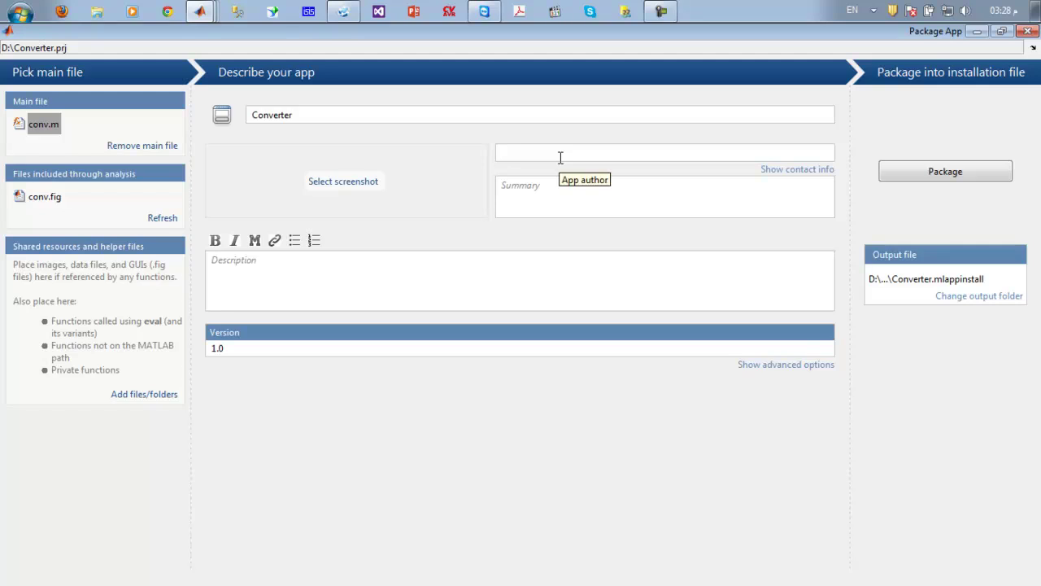
type("Graphiv")
type("al userinterface")
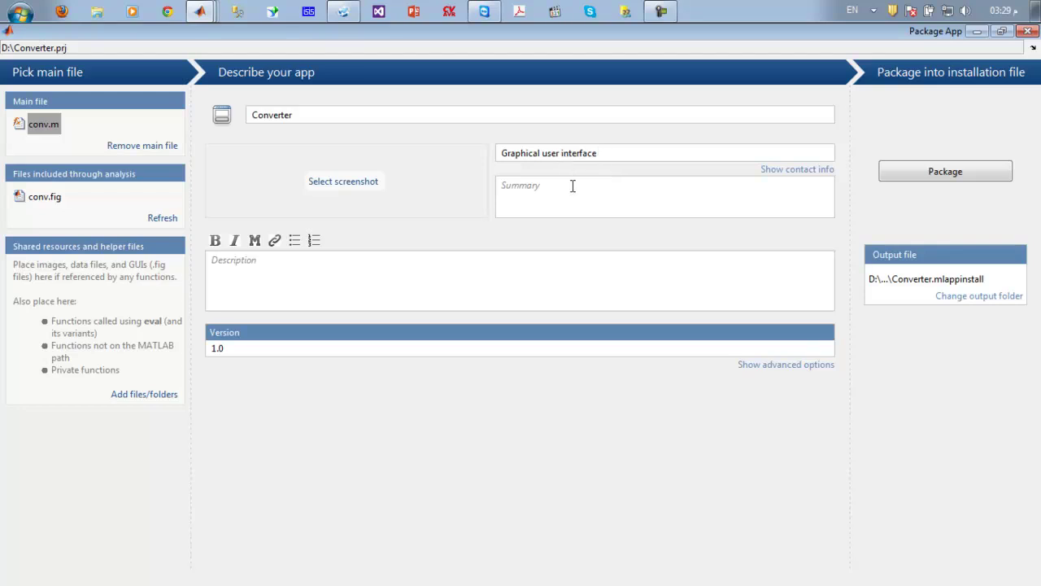
type(" online course")
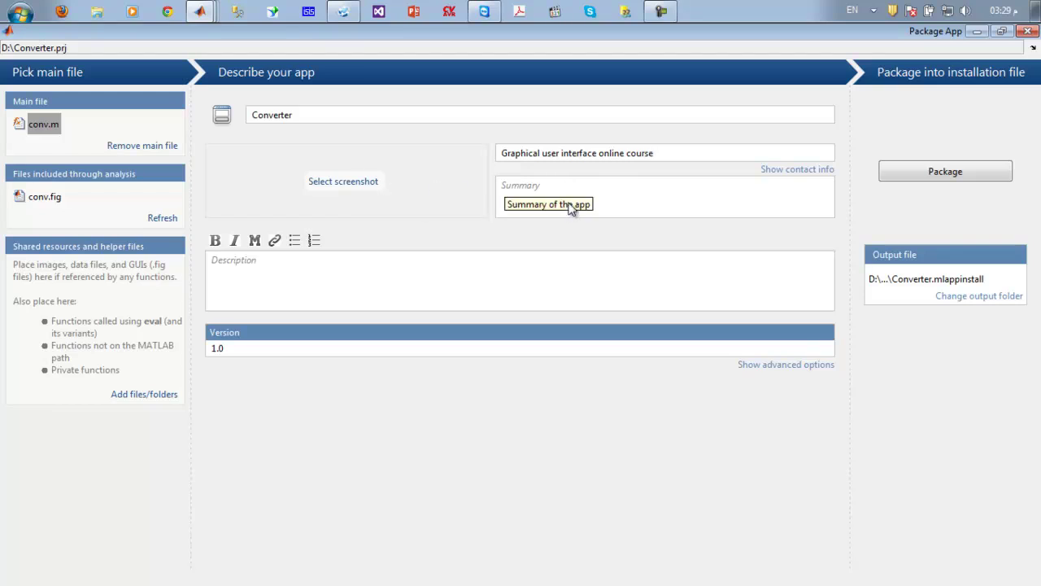
- Package the app as Converter.mlappinstall with the summary and description left empty, and close the build report
left_click(529, 188)
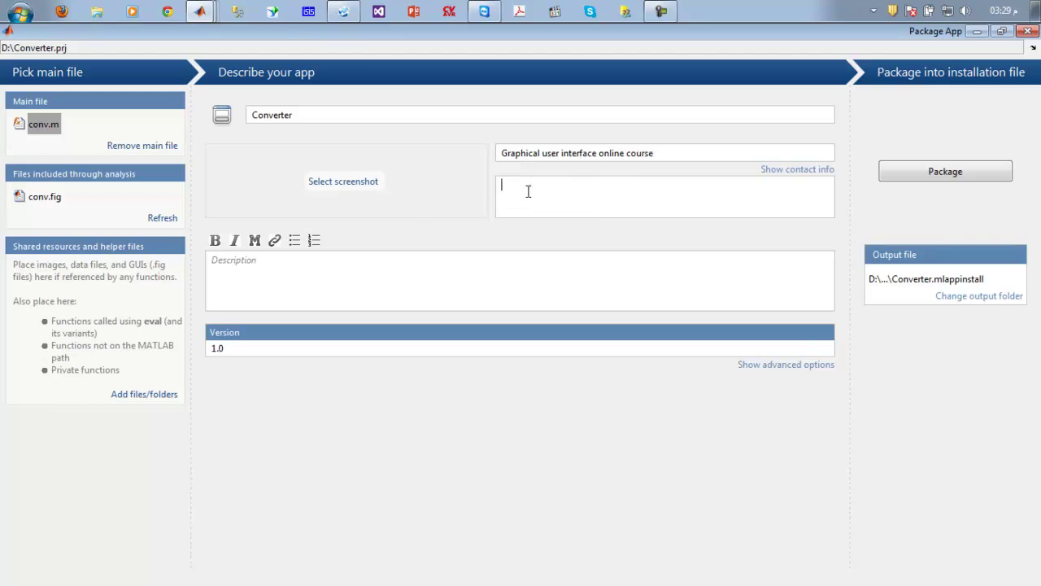
left_click(333, 270)
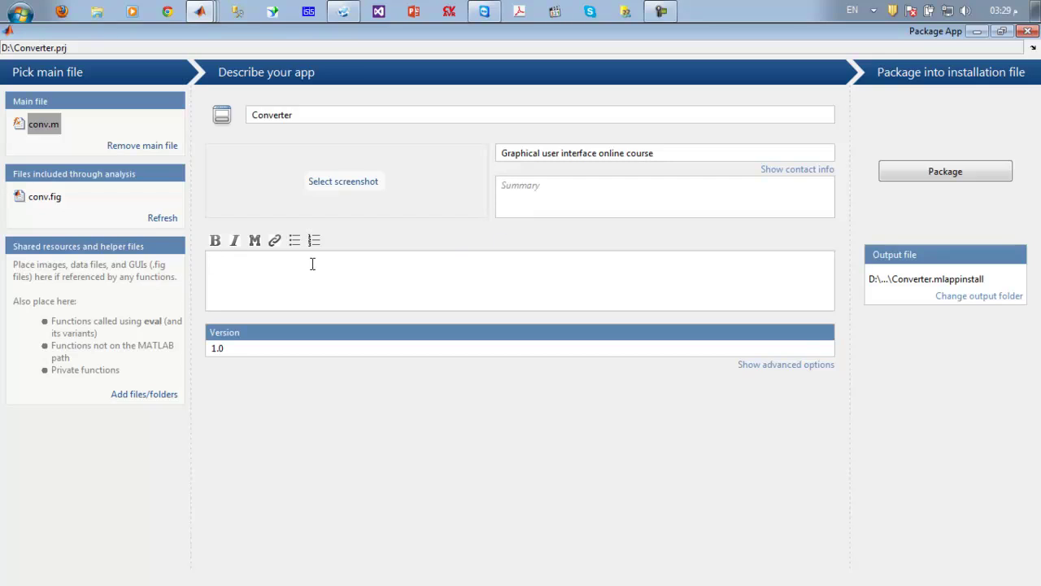
left_click(950, 172)
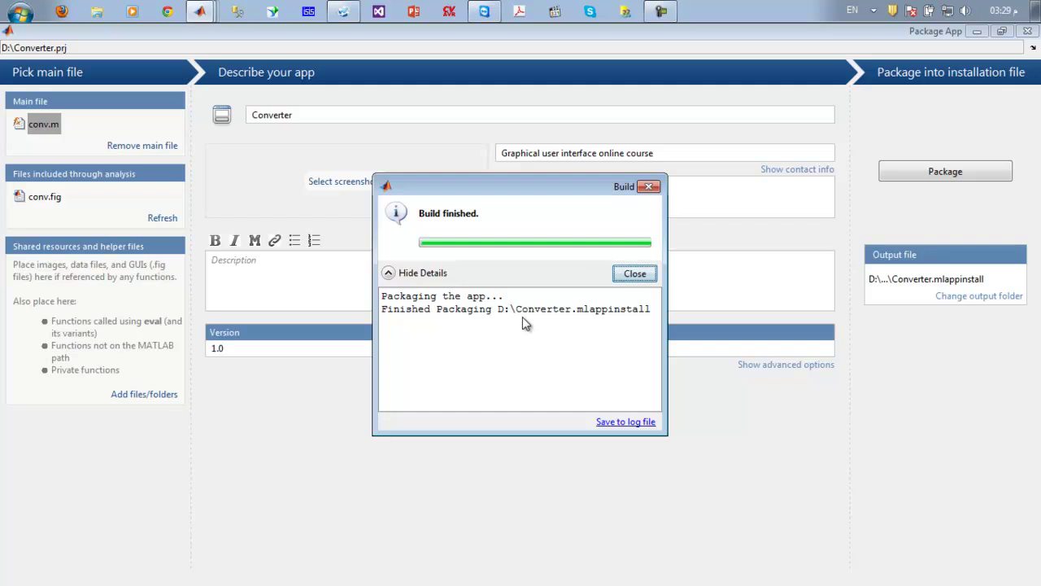
left_click(625, 277)
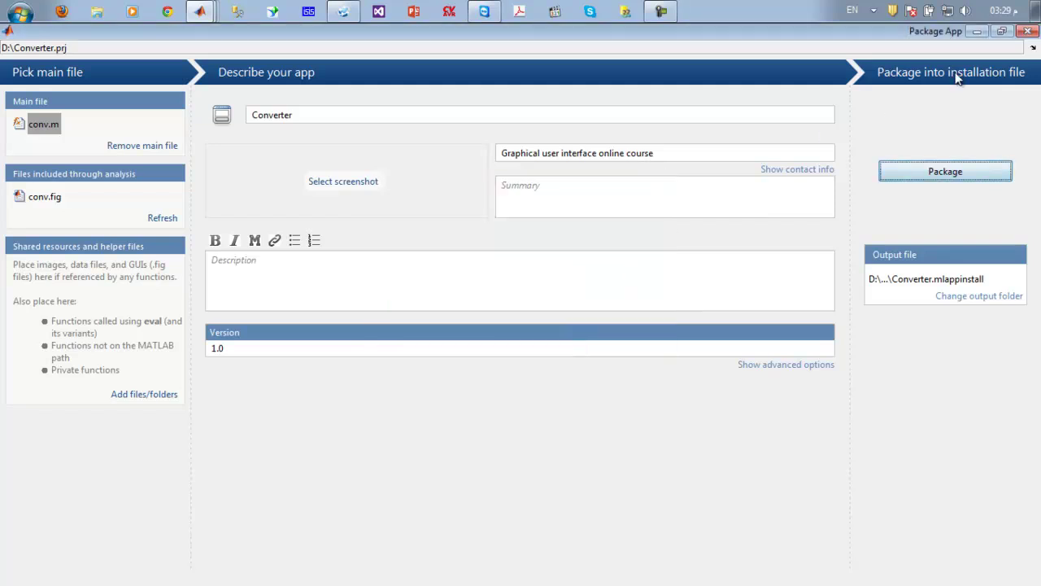
- Close the Package App window
left_click(1027, 32)
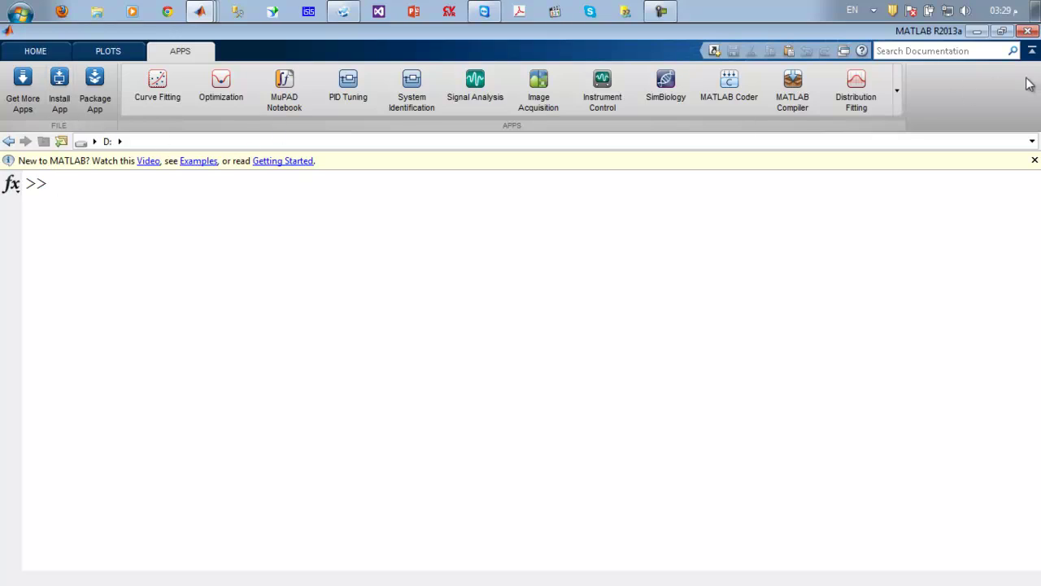
key("alt+shift")
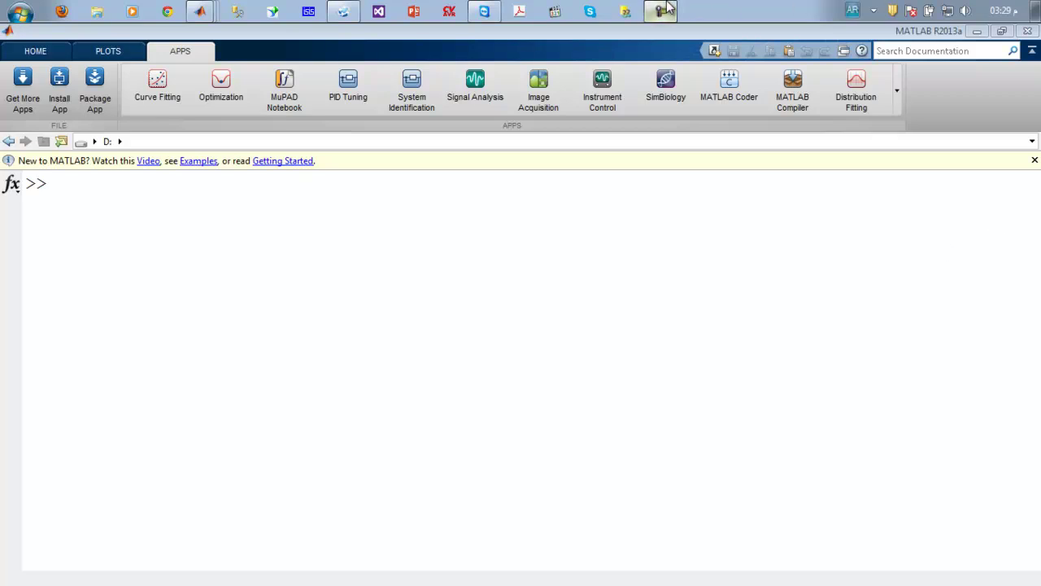
key("alt+shift")
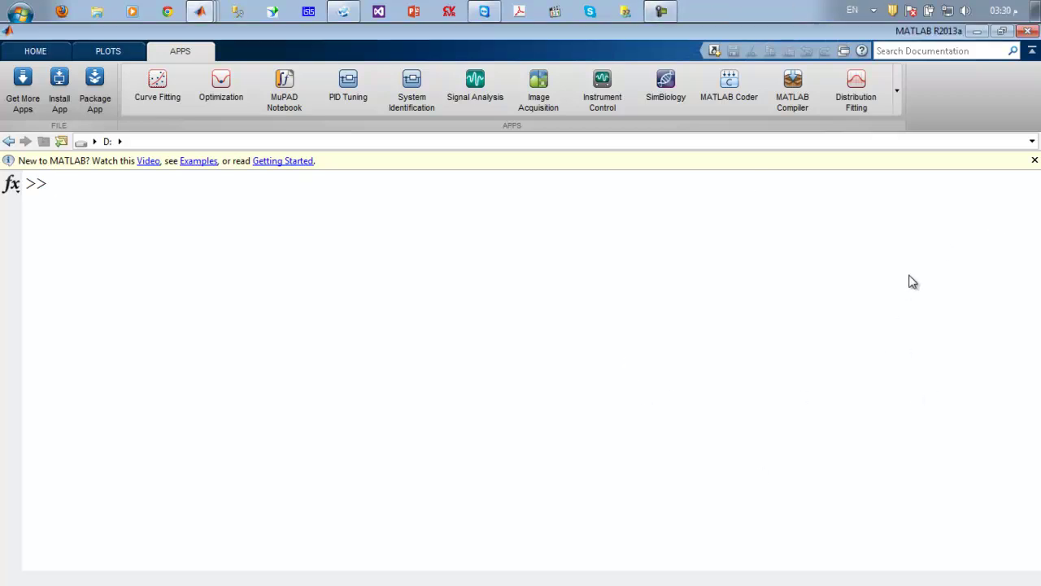
key("alt+shift")
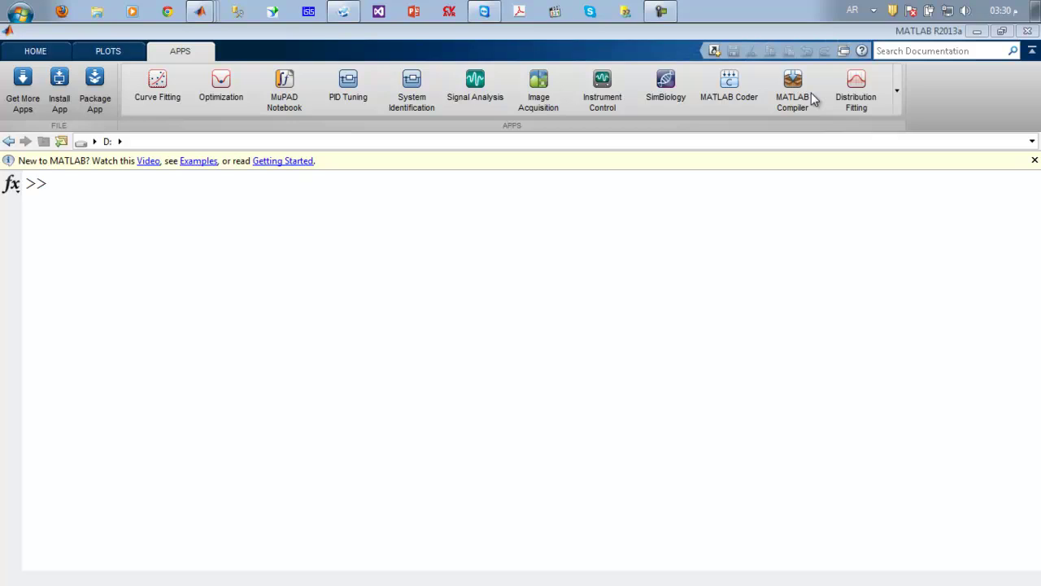
key("alt+shift")
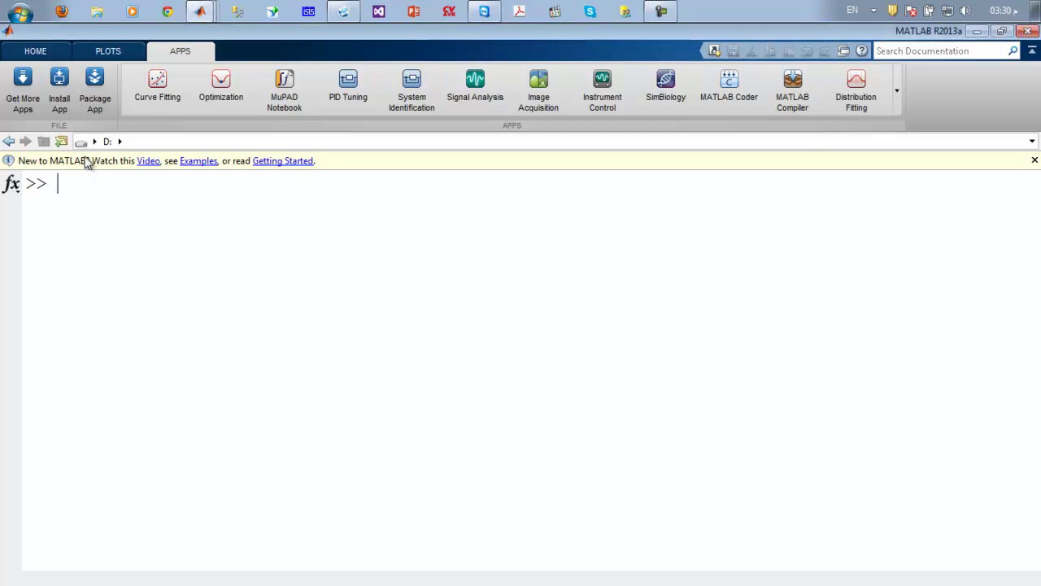
- Install Converter.mlappinstall from drive D: into My Apps
left_click(65, 104)
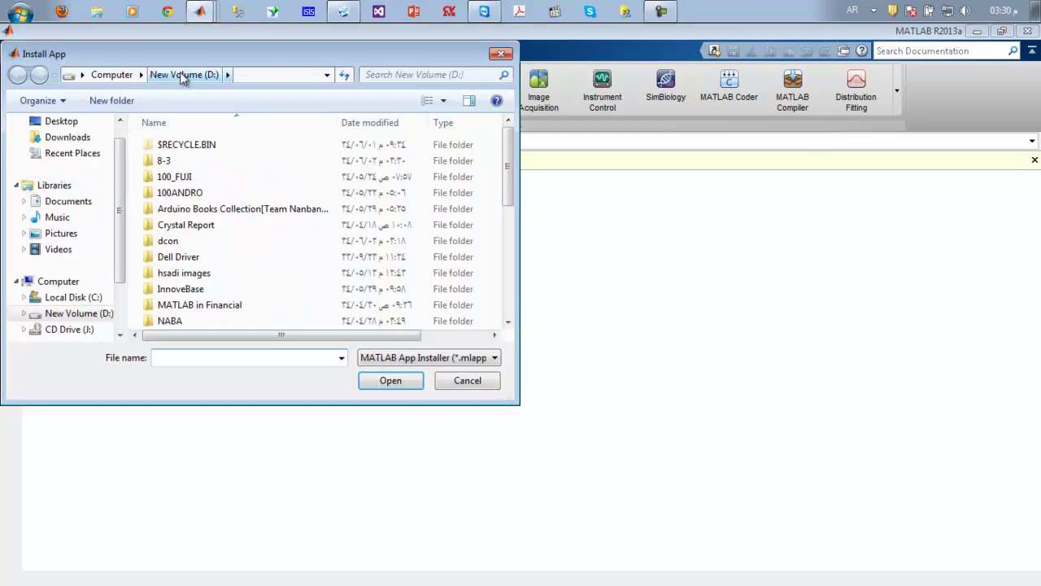
left_click_drag(194, 60, 526, 146)
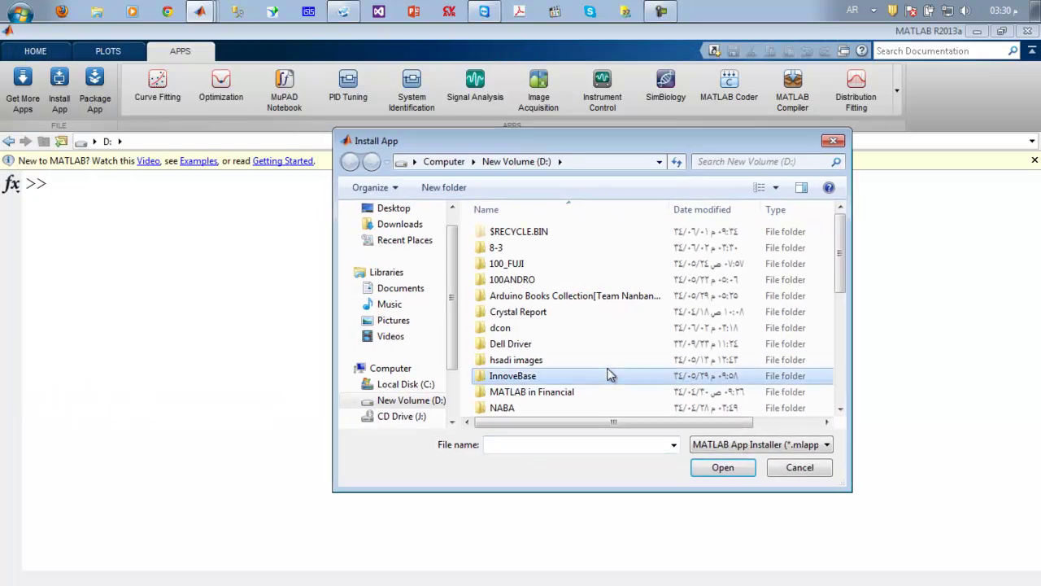
key("End")
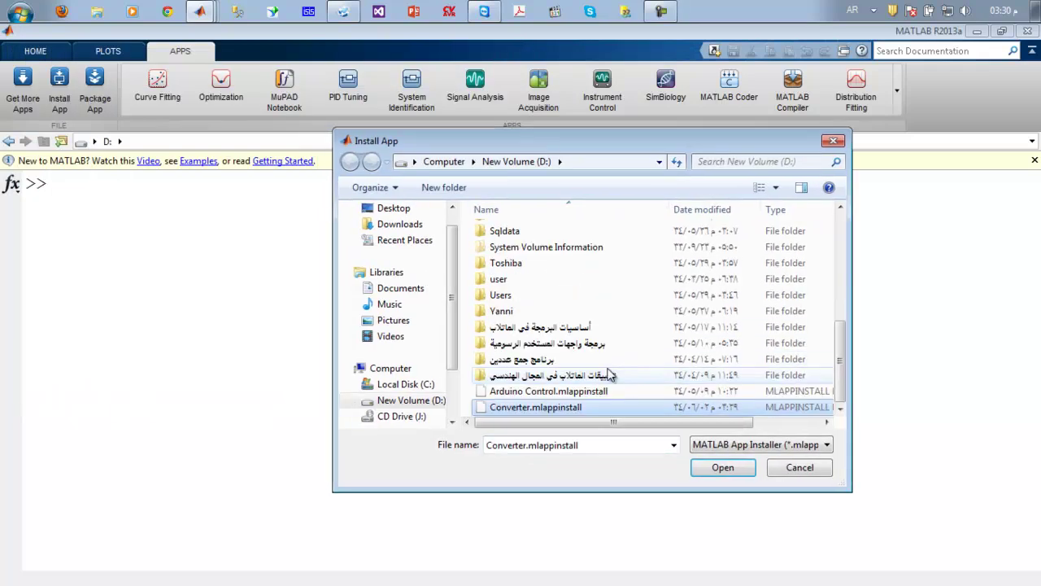
key("Up")
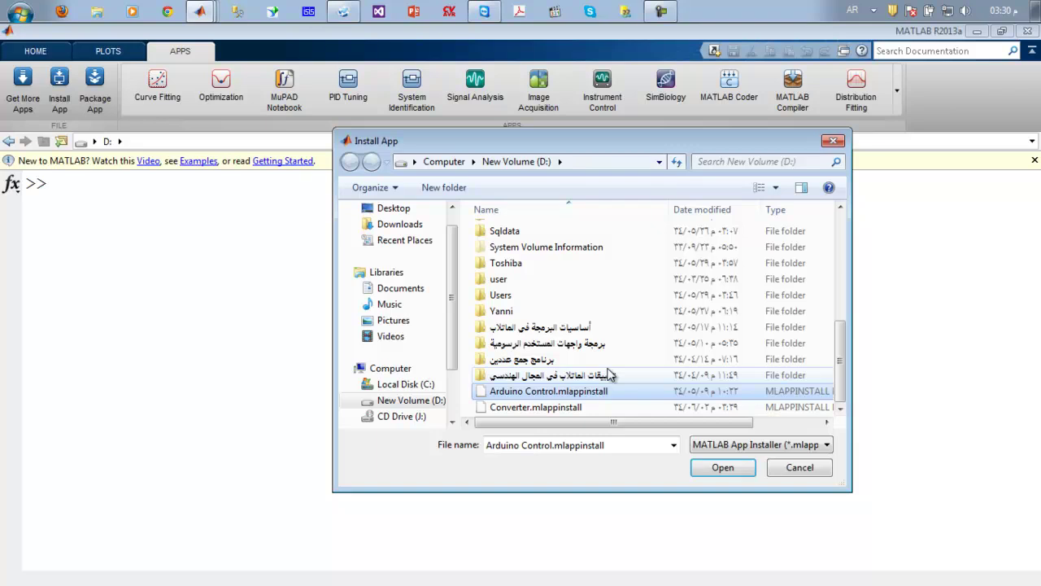
key("Down")
key("Return")
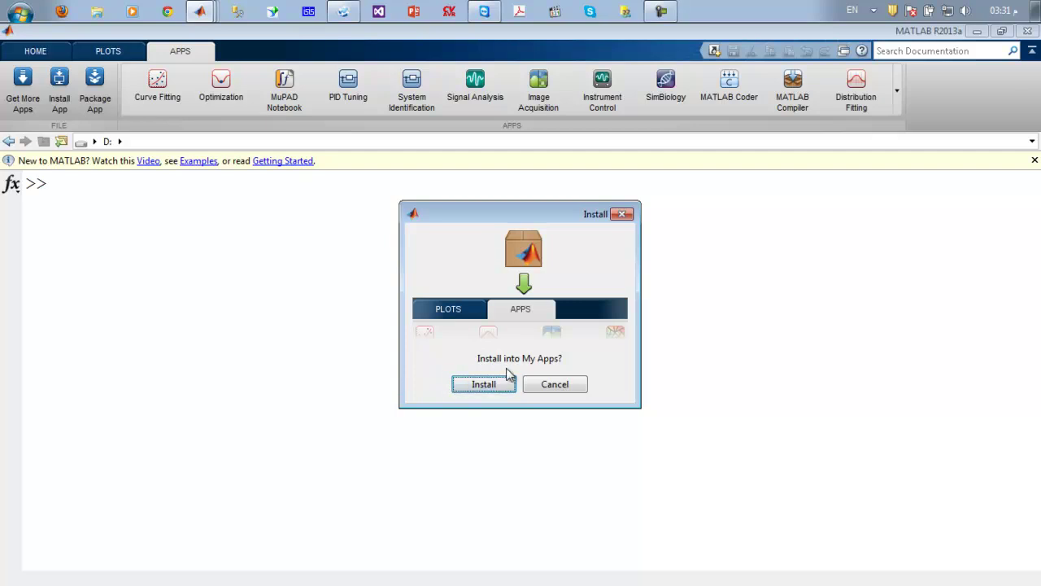
left_click(477, 388)
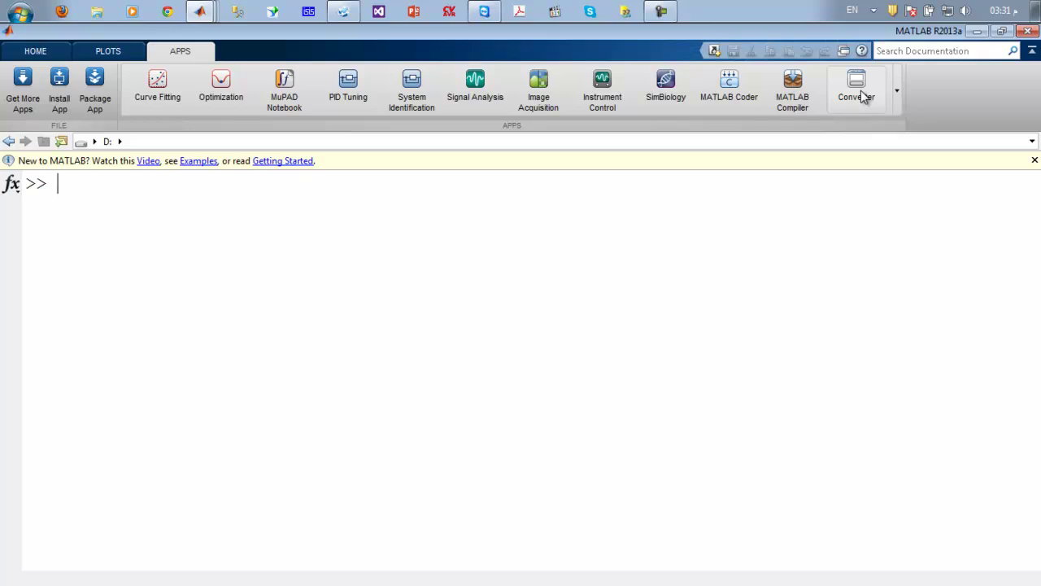
- Install Arduino Control.mlappinstall from drive D: into My Apps
left_click(60, 90)
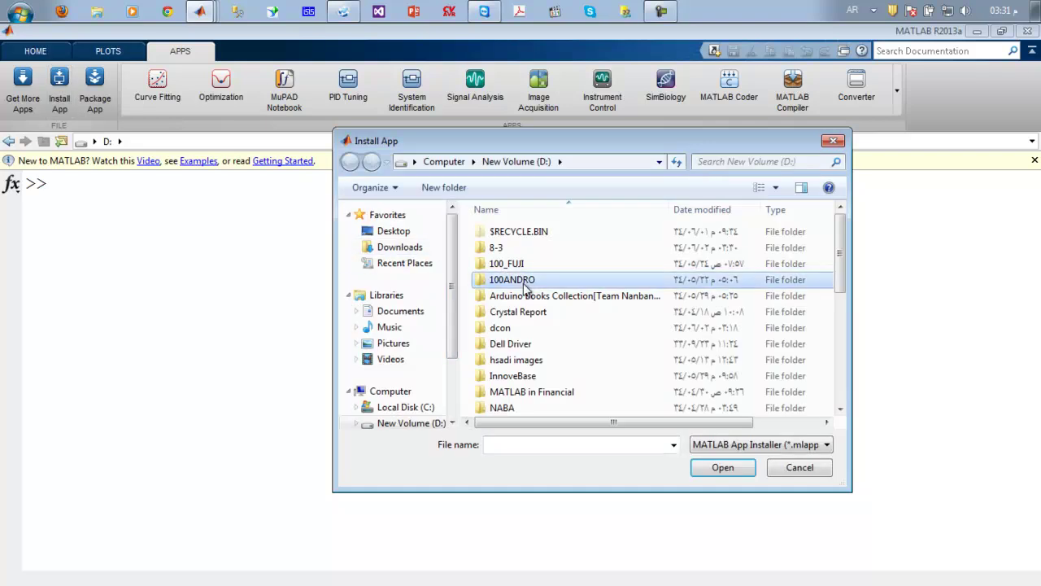
key("End")
key("Up")
key("Return")
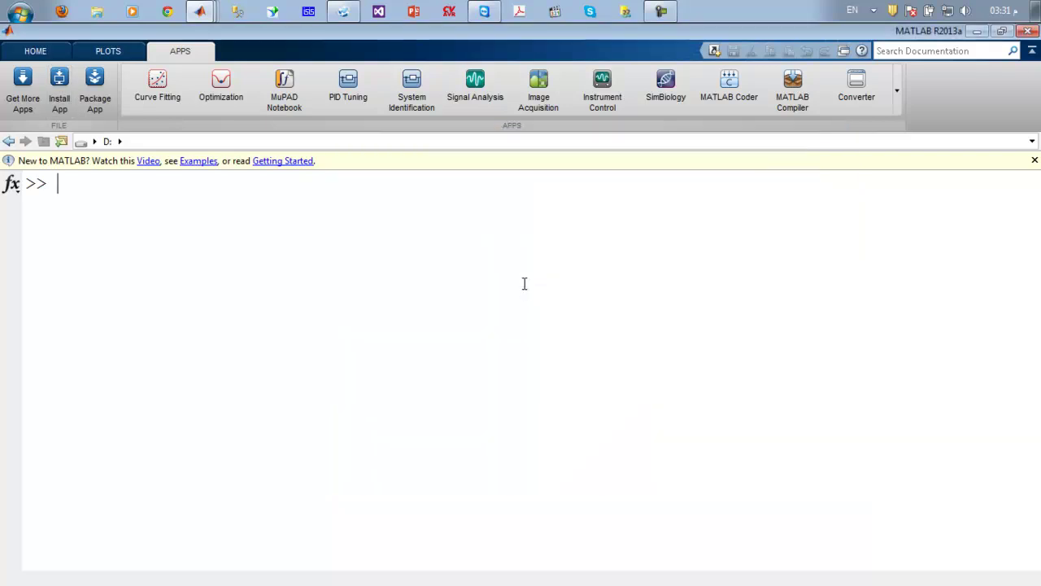
left_click(484, 387)
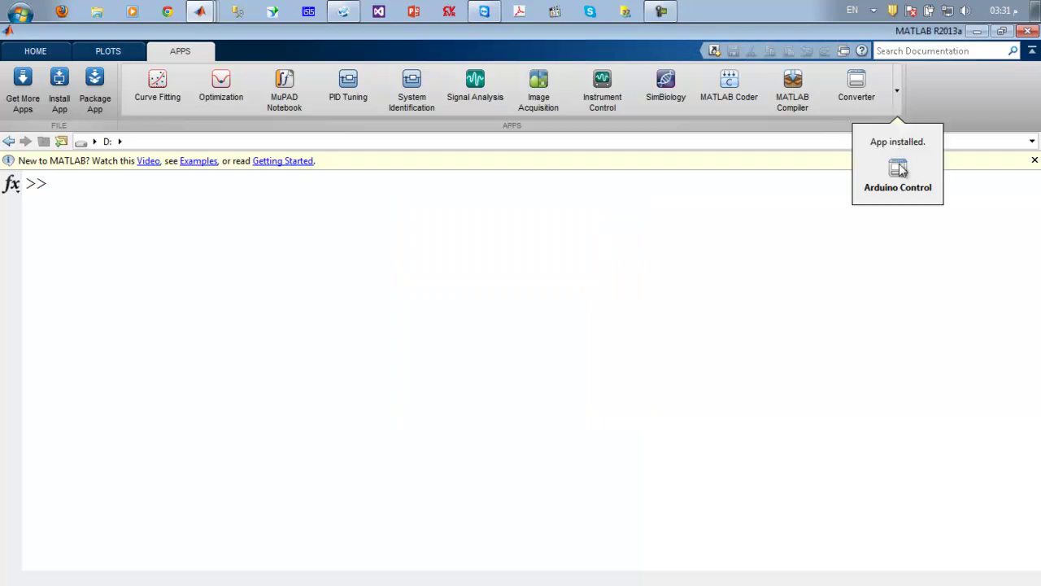
- Launch Arduino Control from the My Apps group and move its window to the middle of the screen
left_click(896, 94)
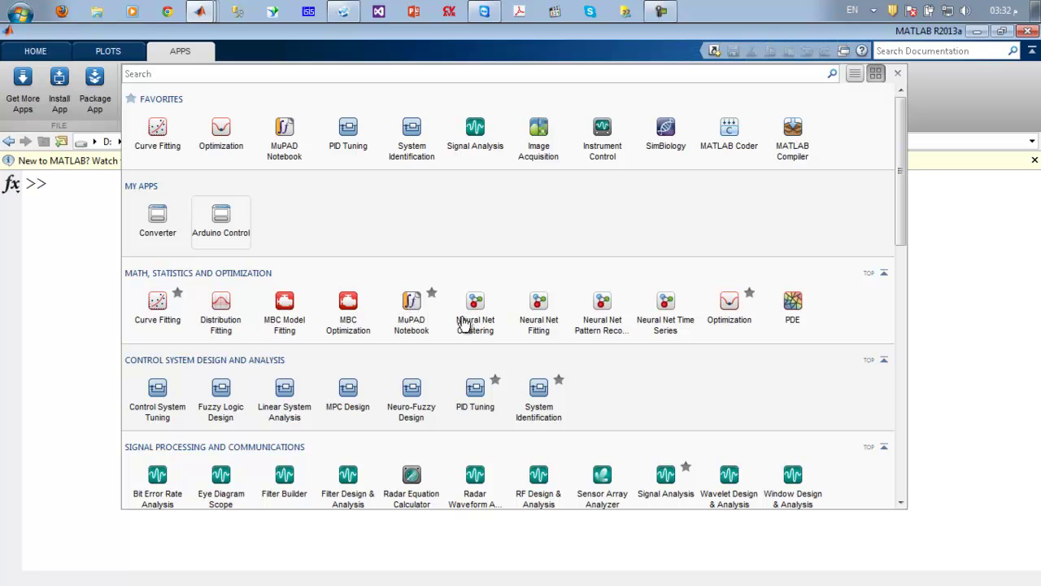
mouse_move(239, 231)
left_click(225, 230)
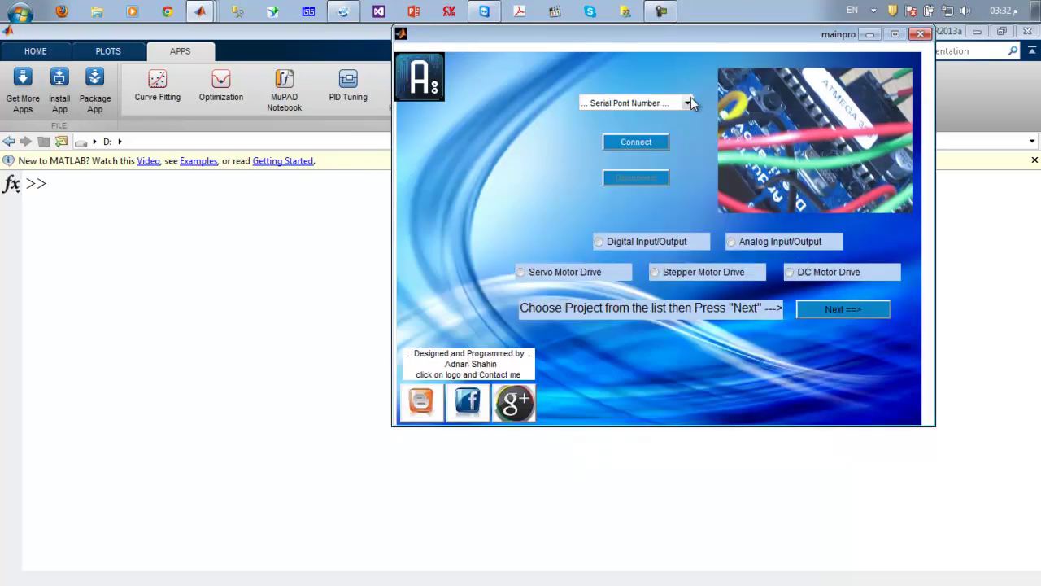
left_click_drag(690, 38, 544, 126)
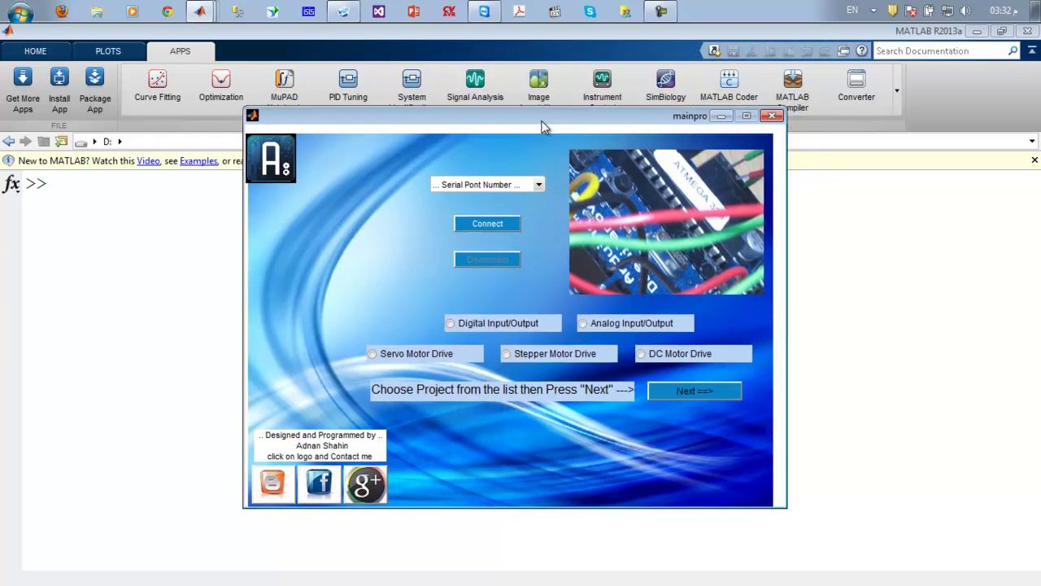
- Try to connect the Arduino Control app to the board on serial port COM6
left_click(537, 185)
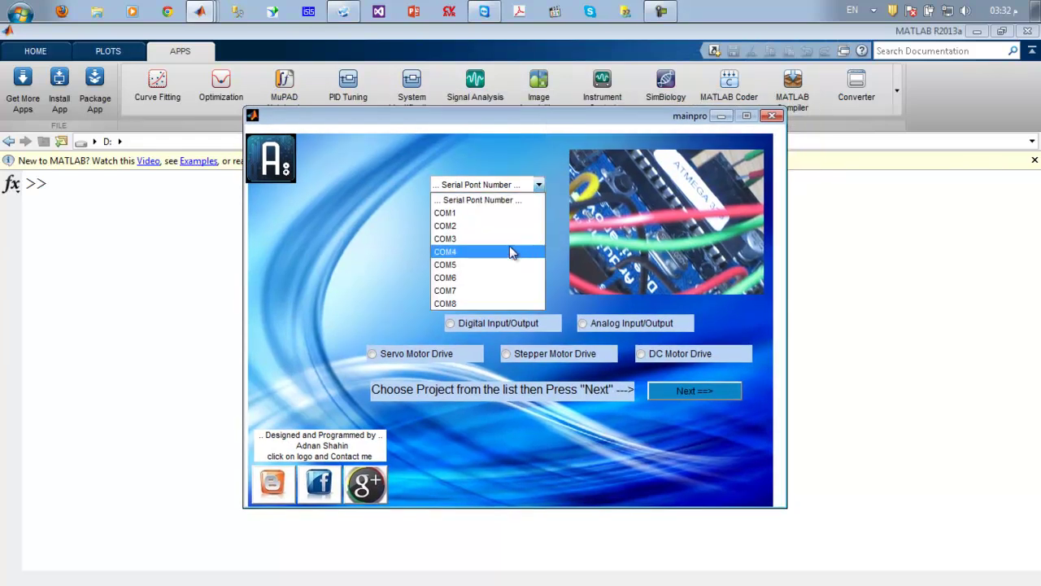
left_click(517, 279)
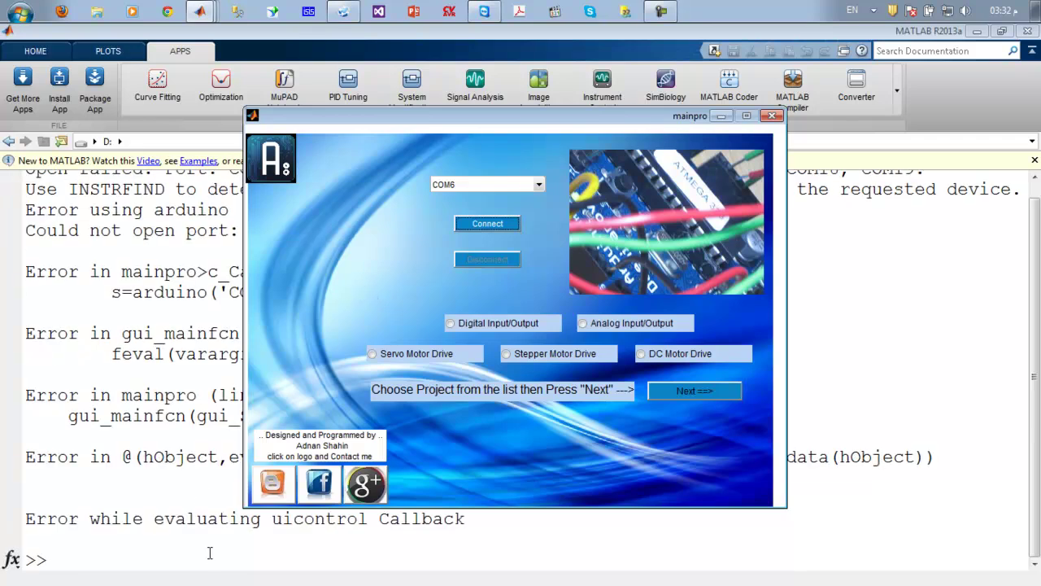
left_click(721, 116)
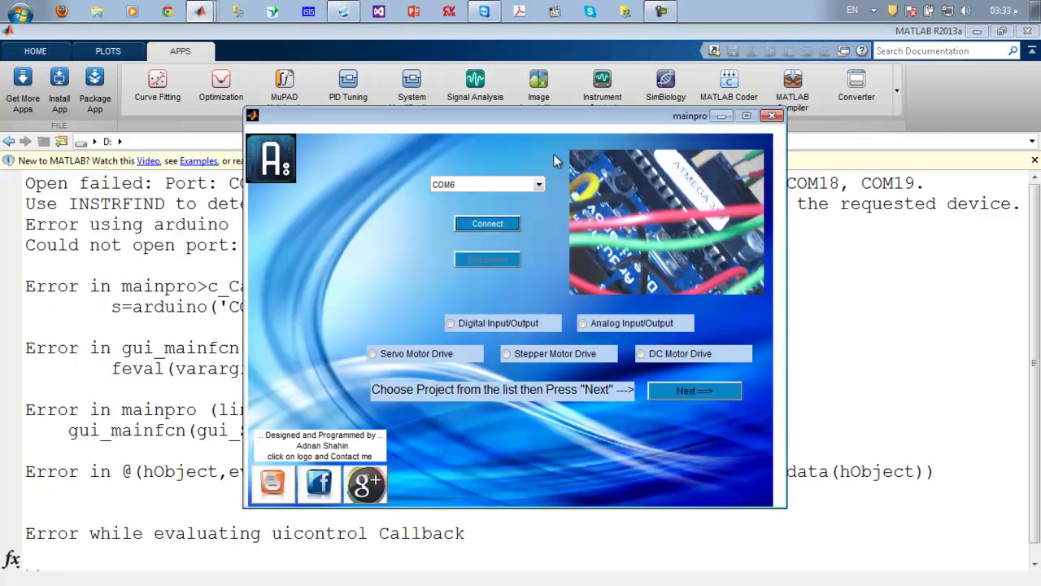
- Try to connect the Arduino Control app to the board on serial port COM1
left_click(539, 184)
left_click(521, 213)
left_click(493, 223)
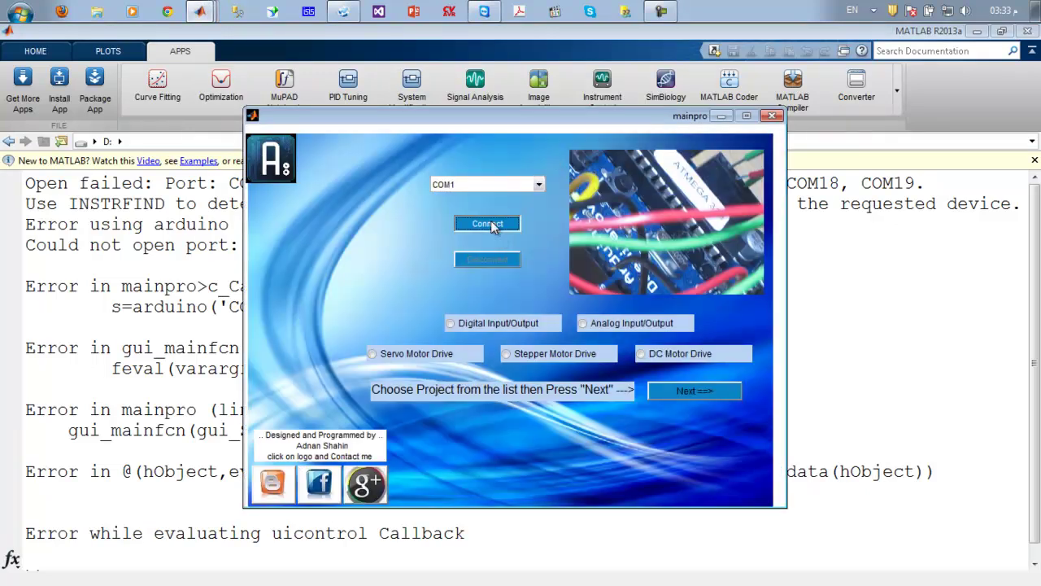
- Examine the connection error output in the Command Window, especially the arduino call for COM6
left_click(370, 537)
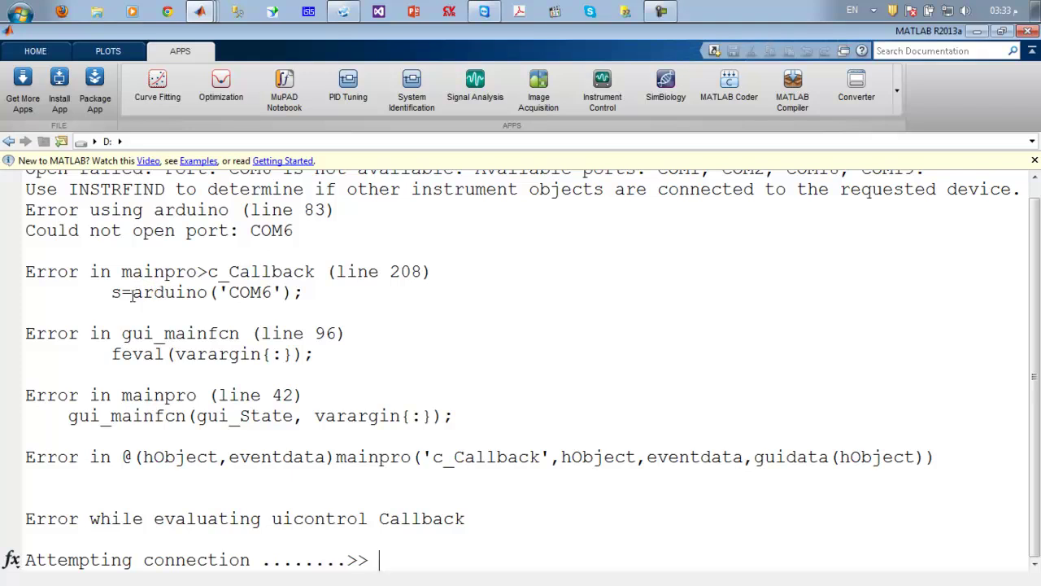
double_click(160, 291)
left_click(296, 293)
key("ctrl+shift+End")
left_click(303, 294)
left_click(268, 294, "shift")
left_click(161, 298, "shift")
left_click(140, 295)
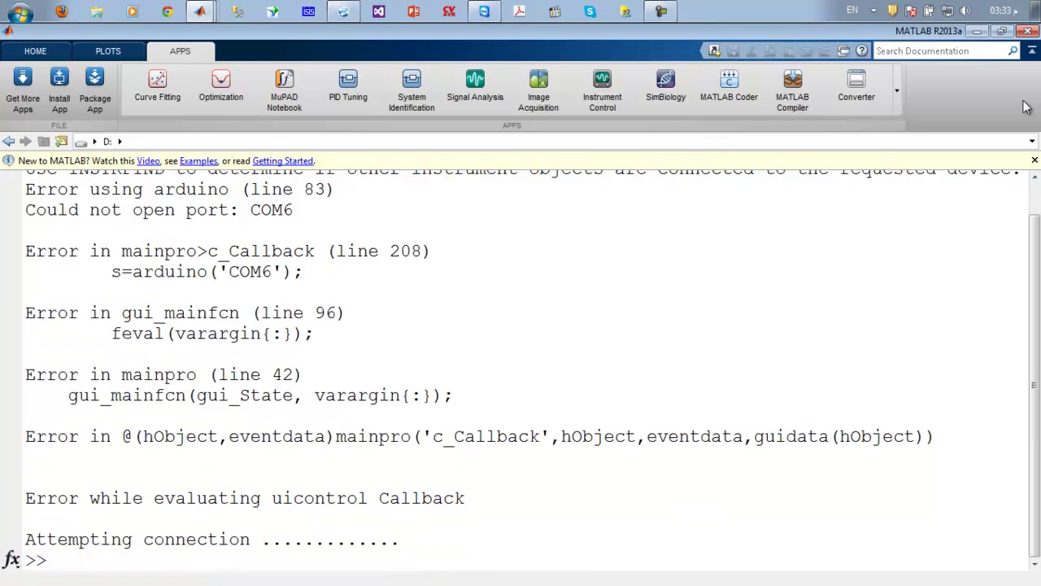
- Clear the Command Window with clc and close the Arduino Control app
key("alt+shift")
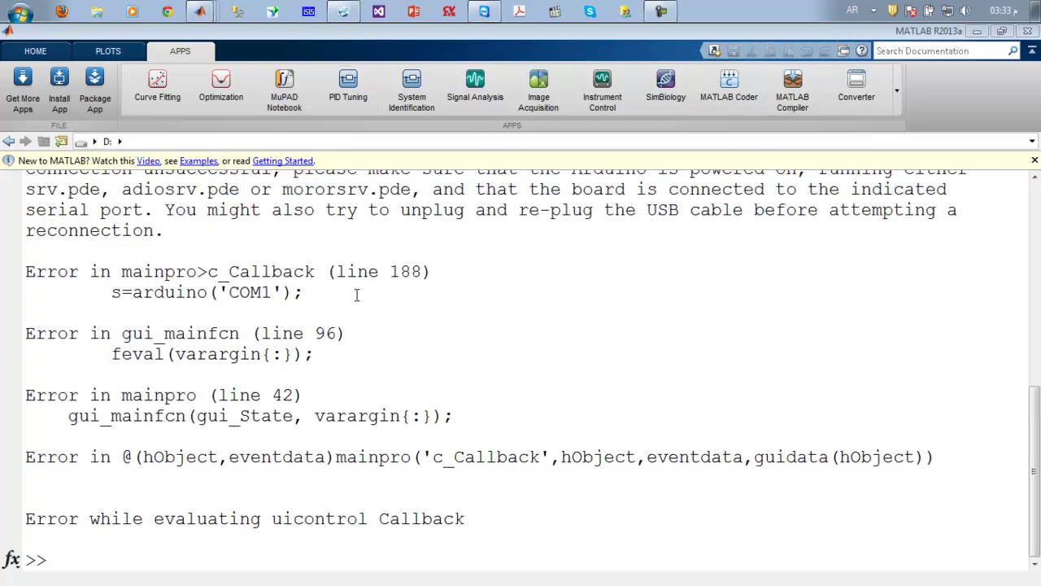
type("clc")
key("Return")
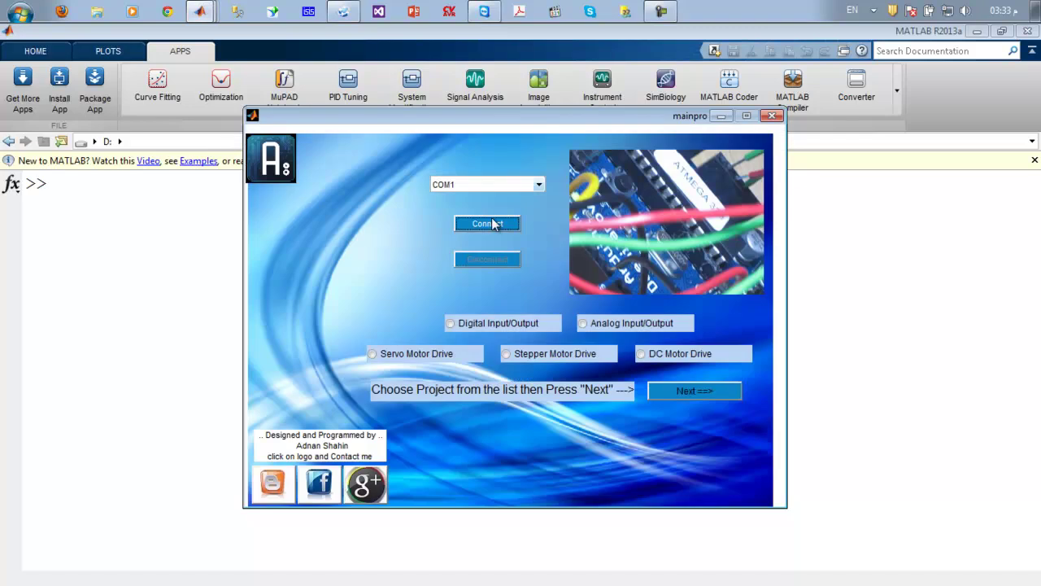
left_click(773, 116)
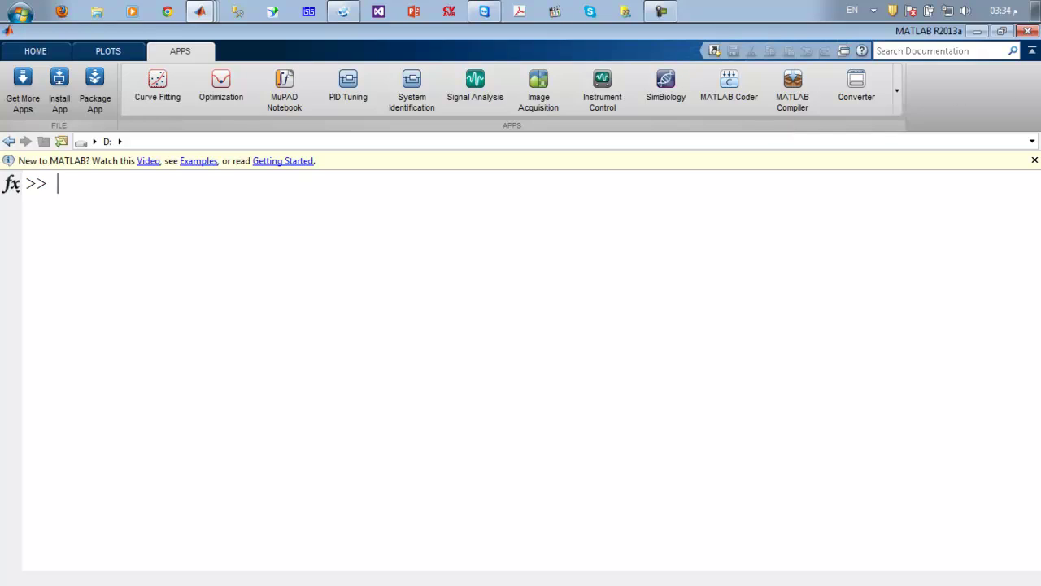
key("alt+shift")
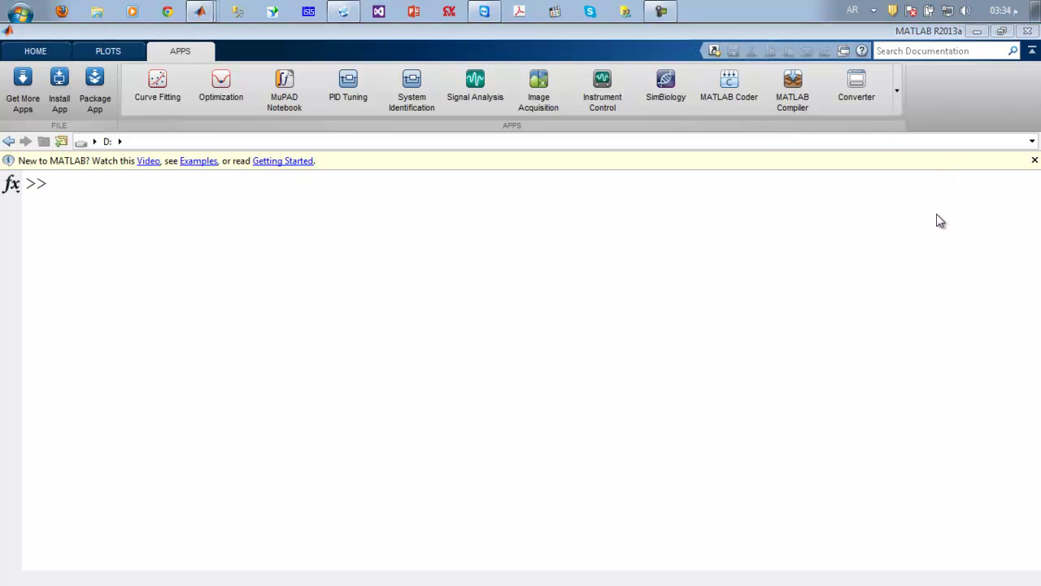
key("alt+shift")
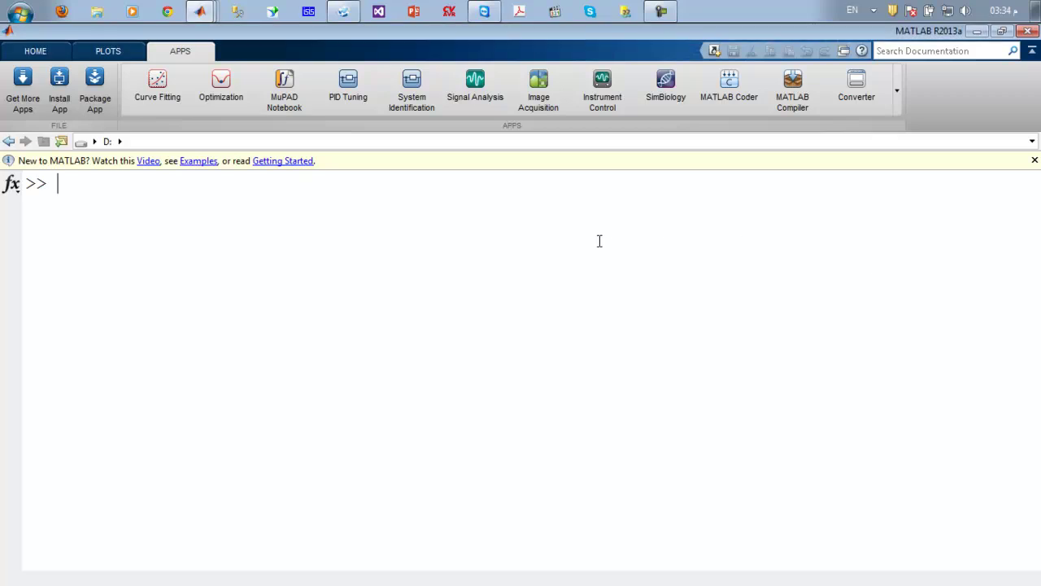